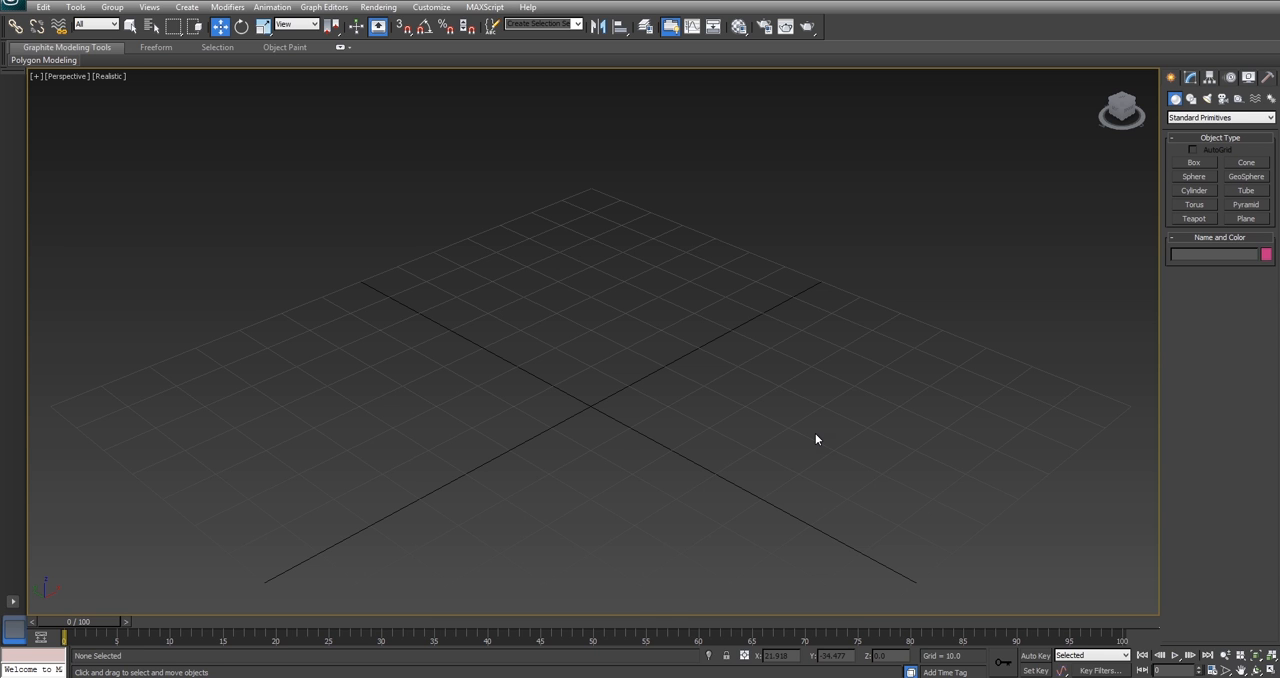
Step: Create a tall box near the grid centre with a base about 24.5 long and 25.5 wide
left_click(1194, 162)
left_click_drag(531, 409, 706, 403)
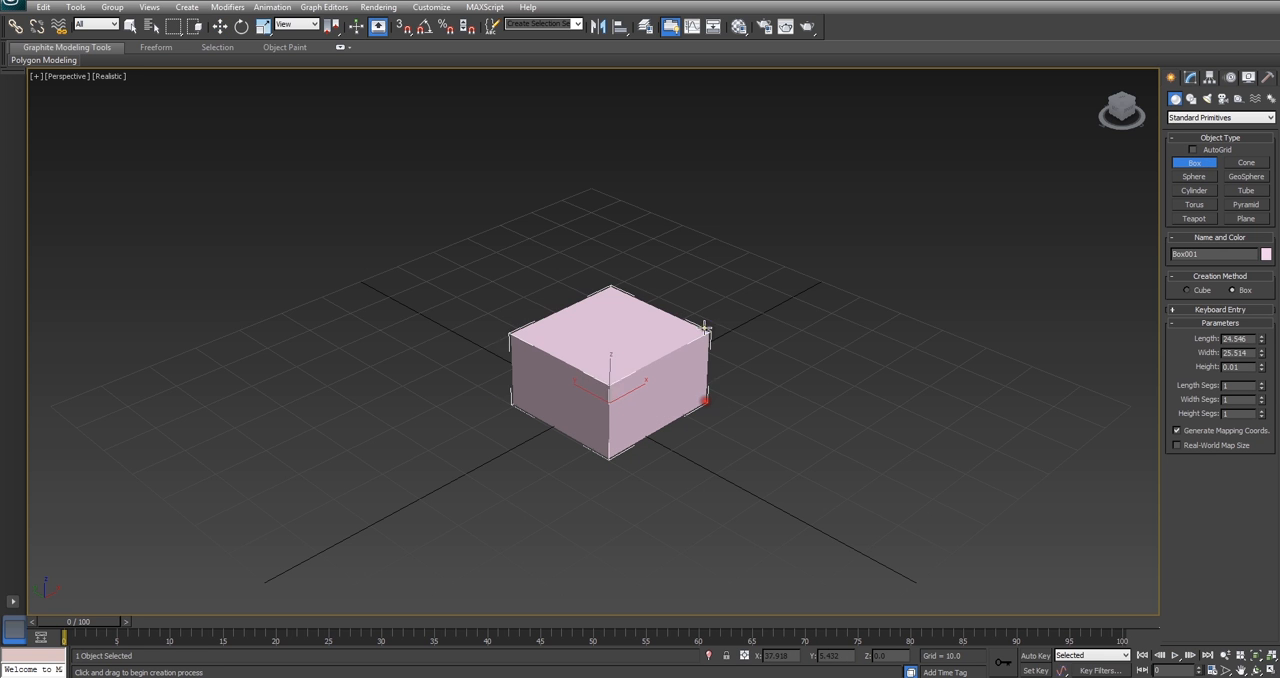
left_click(703, 200)
right_click(860, 242)
Step: Create a sphere on the grid beside the box at about X -28.5, Y 52.7
left_click(1194, 176)
left_click_drag(294, 356, 352, 400)
right_click(457, 421)
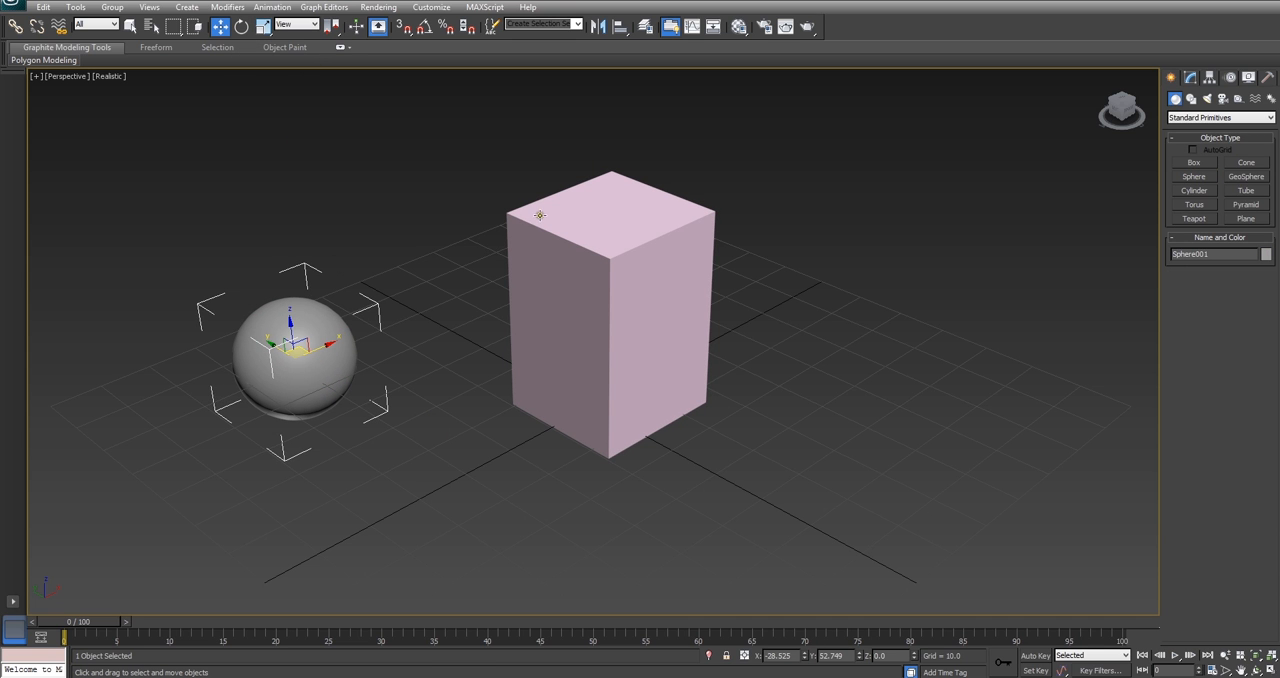
Step: Clone the sphere along the Y axis as a single instance at about Y 105
scroll(569, 314, "down", 4)
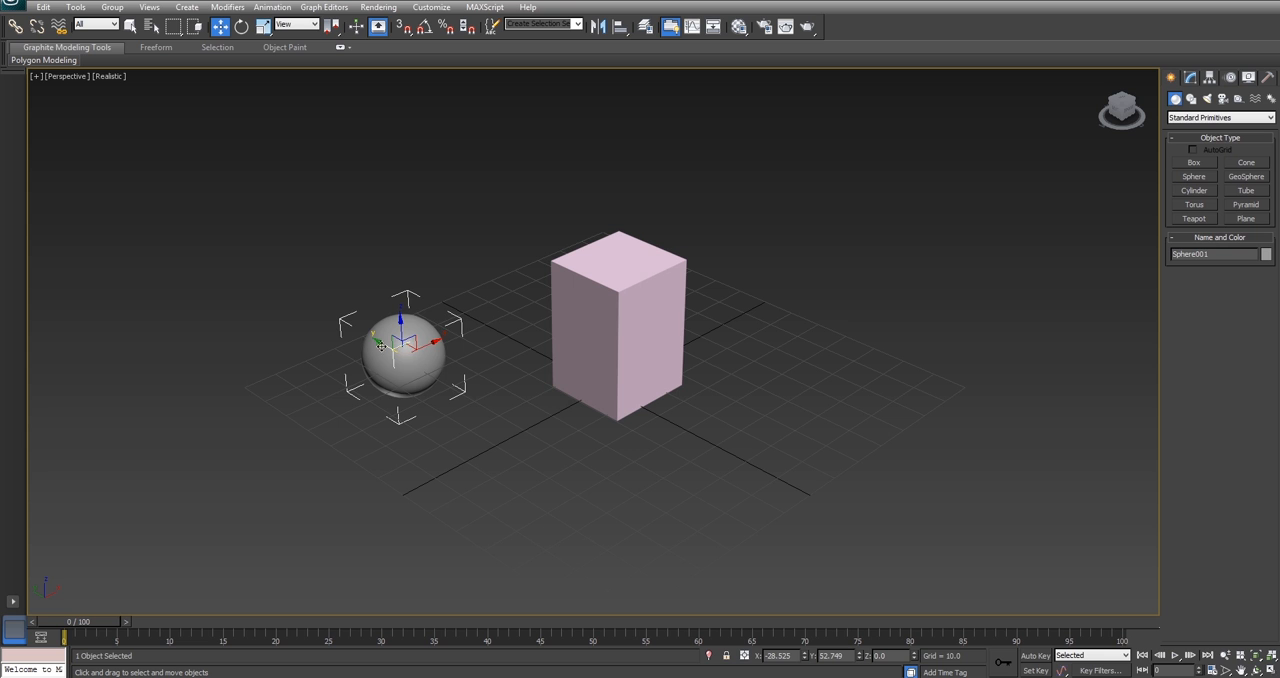
left_click_drag(382, 344, 276, 280, "shift")
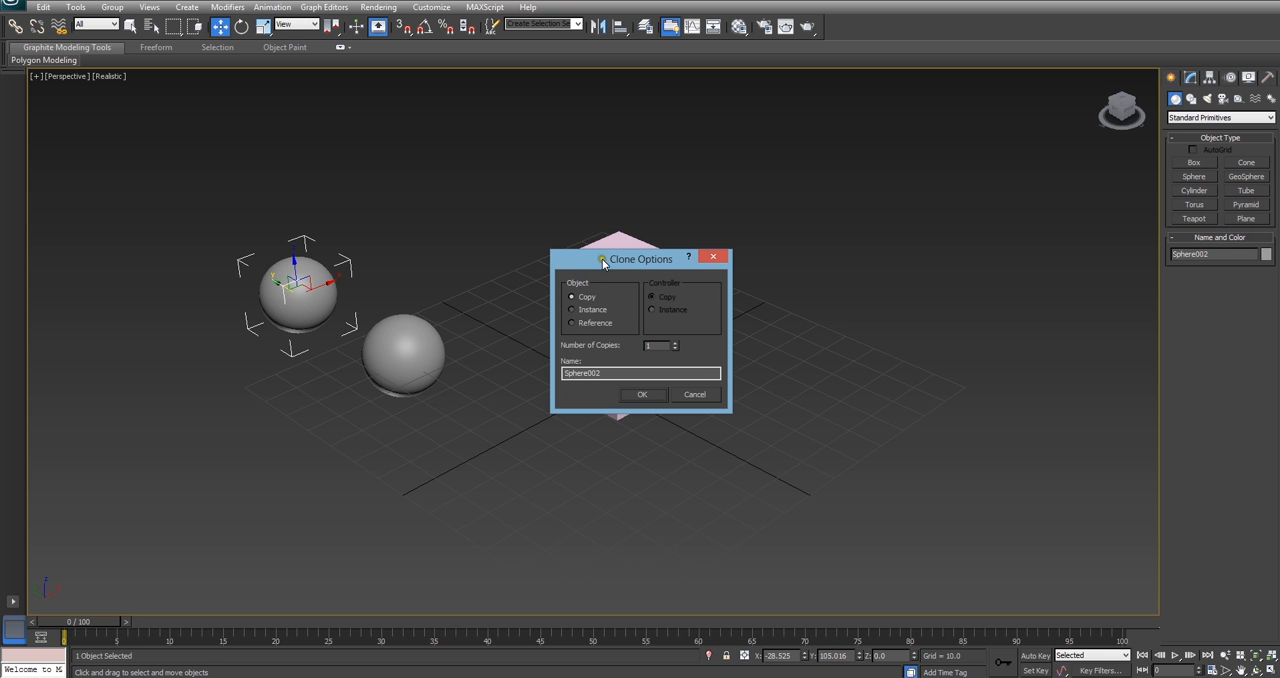
left_click(590, 312)
left_click(642, 394)
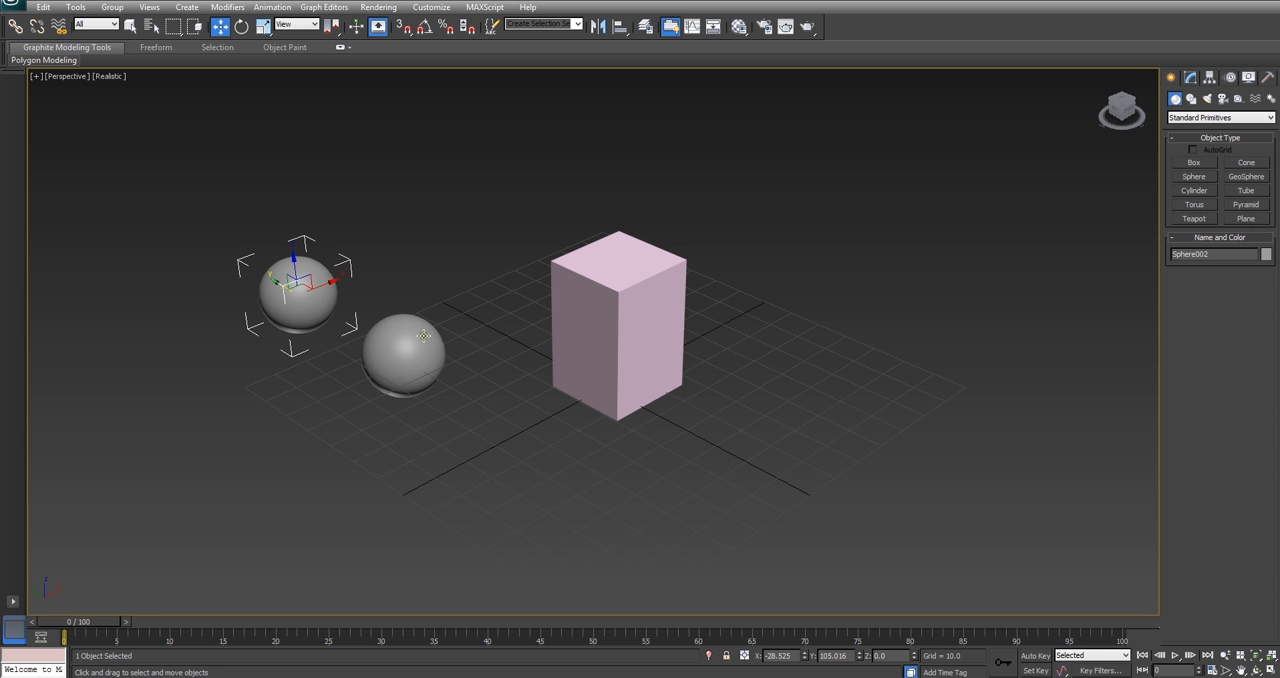
Step: Move the original sphere so it overlaps the box's upper corner, at about X 9.8, Y 6.3, Z 35.5
left_click(417, 358)
middle_click_drag(470, 351, 473, 349, "alt")
left_click_drag(413, 336, 584, 306)
middle_click_drag(584, 306, 686, 314, "alt")
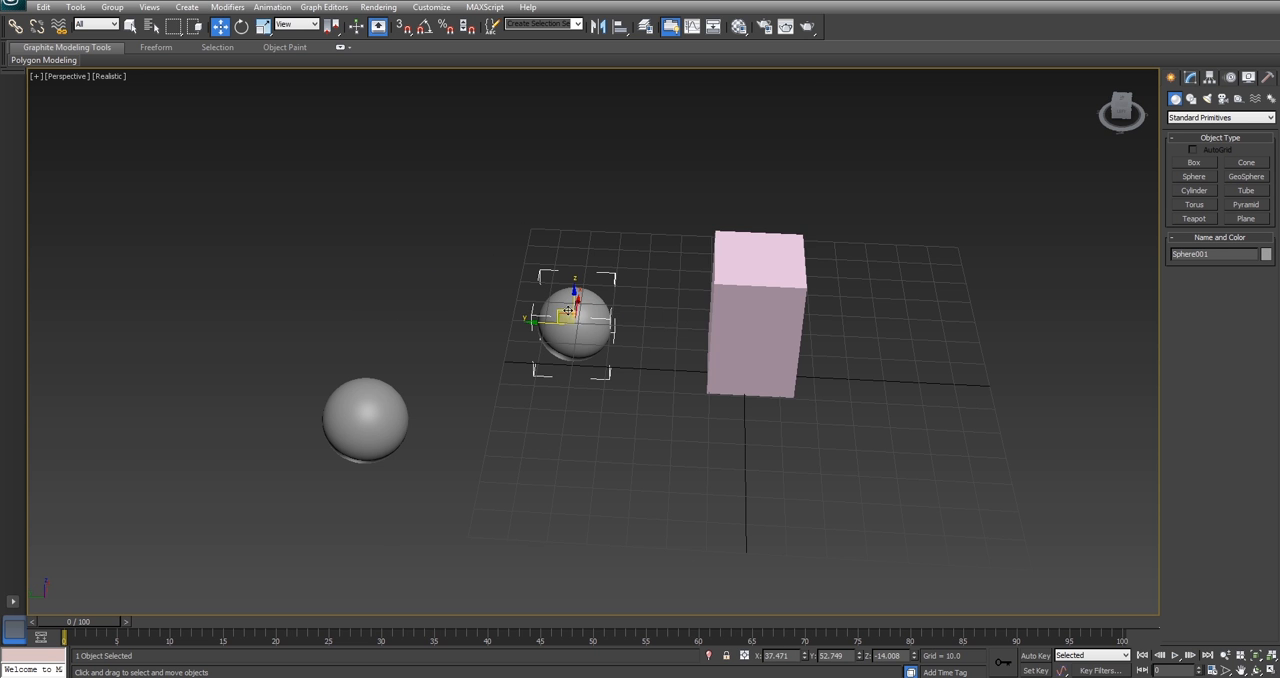
left_click_drag(579, 310, 710, 338)
middle_click_drag(710, 338, 886, 312, "alt")
left_click_drag(712, 342, 822, 185)
middle_click_drag(822, 185, 846, 275, "alt")
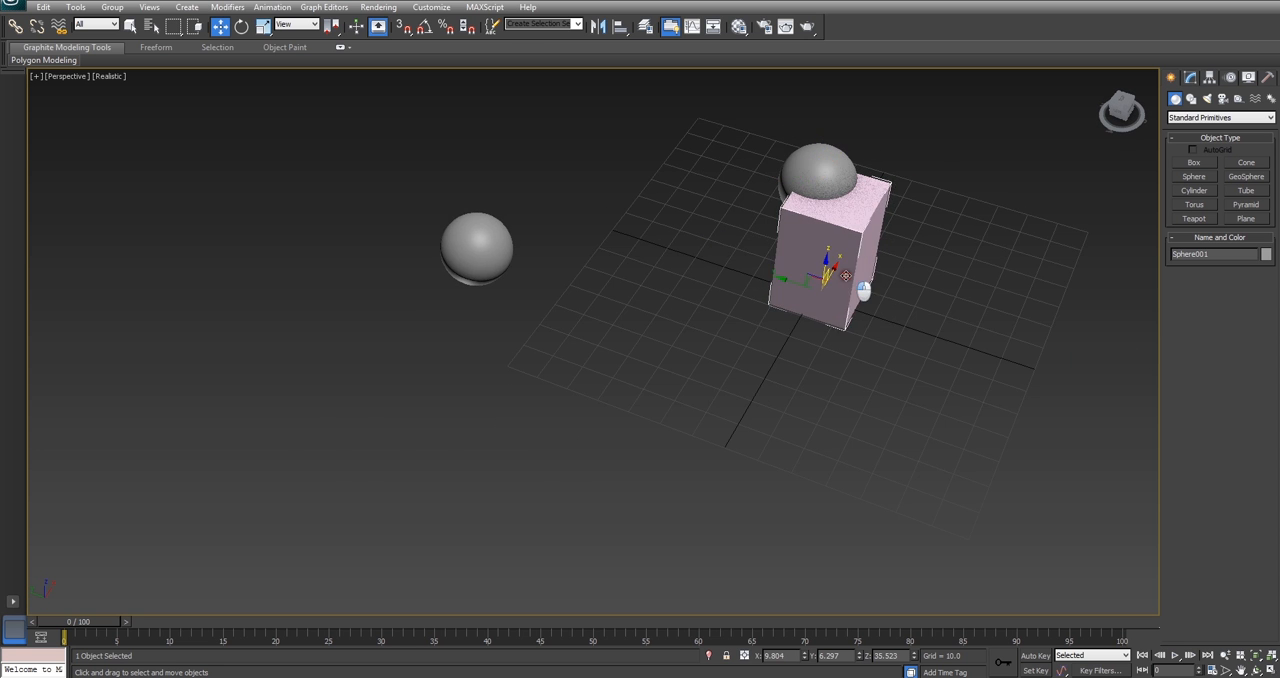
Step: Make the box a ProBoolean compound object
left_click(846, 275)
scroll(830, 300, "up", 4)
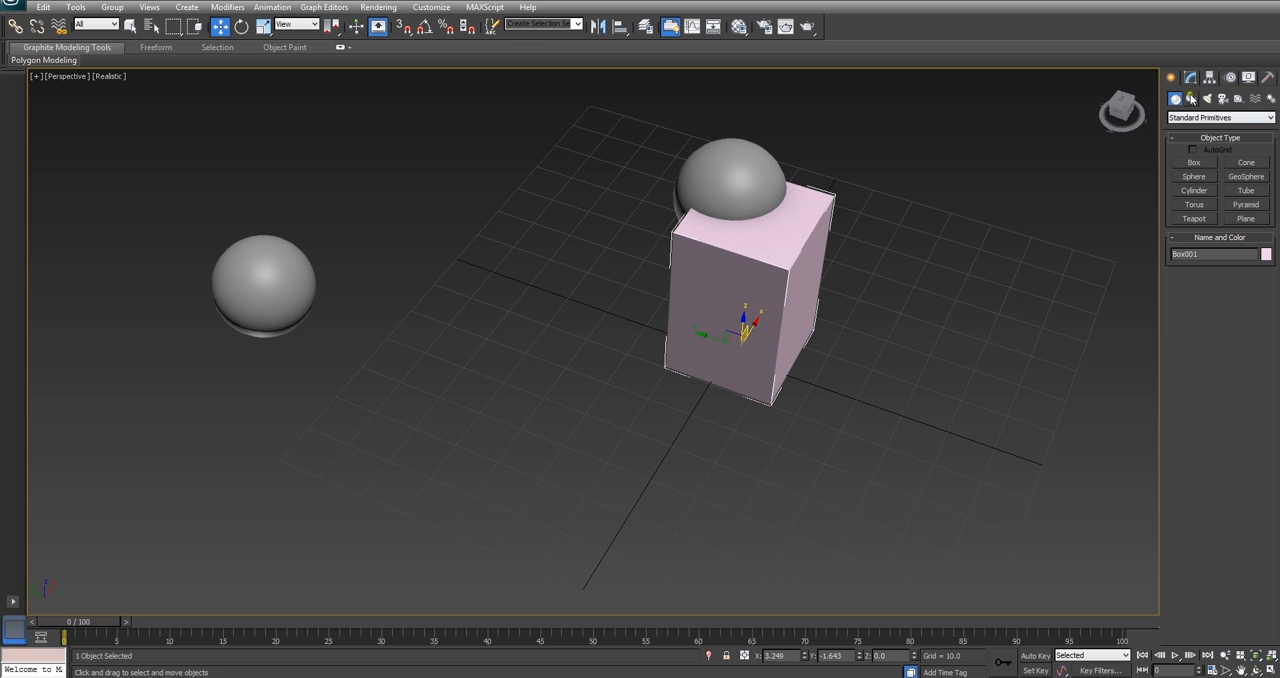
left_click(1197, 118)
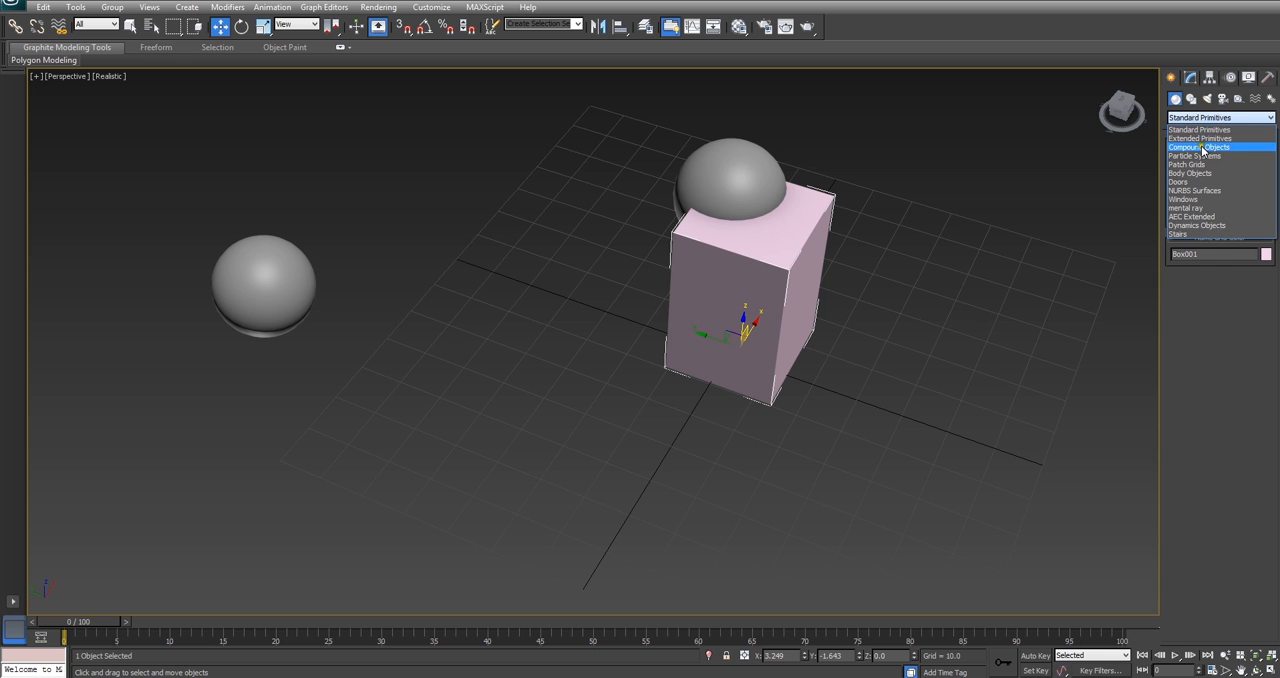
left_click(1201, 147)
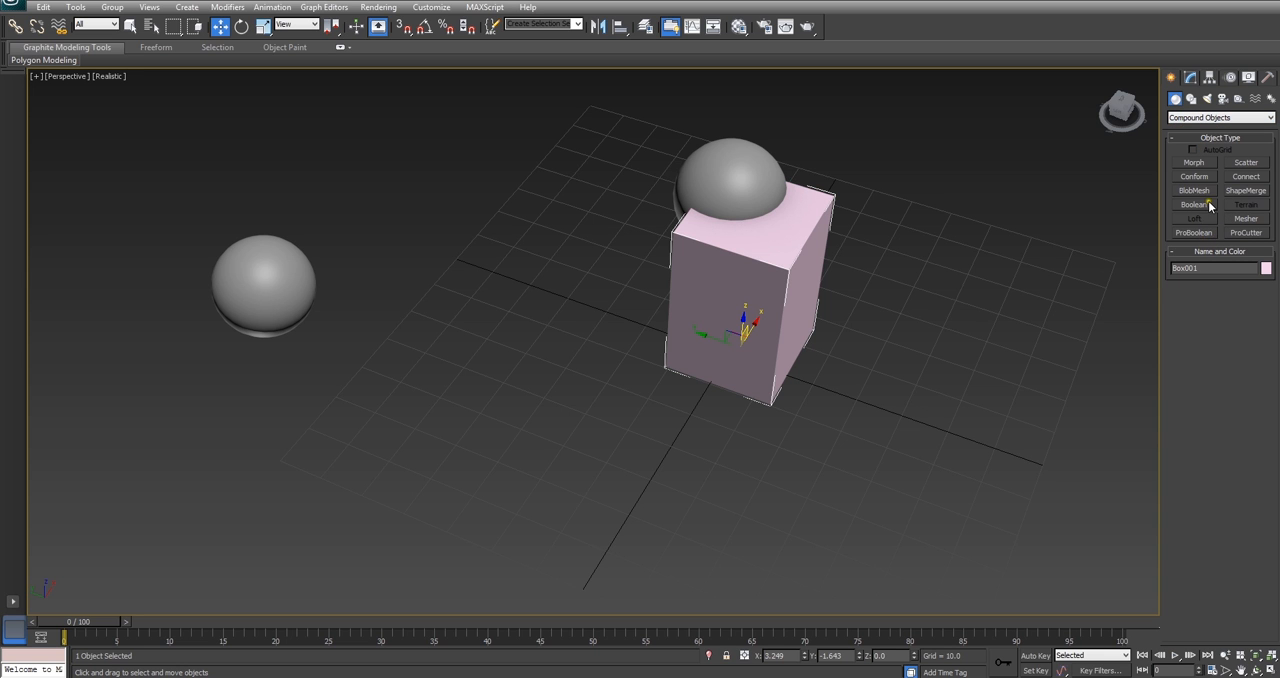
left_click(1204, 234)
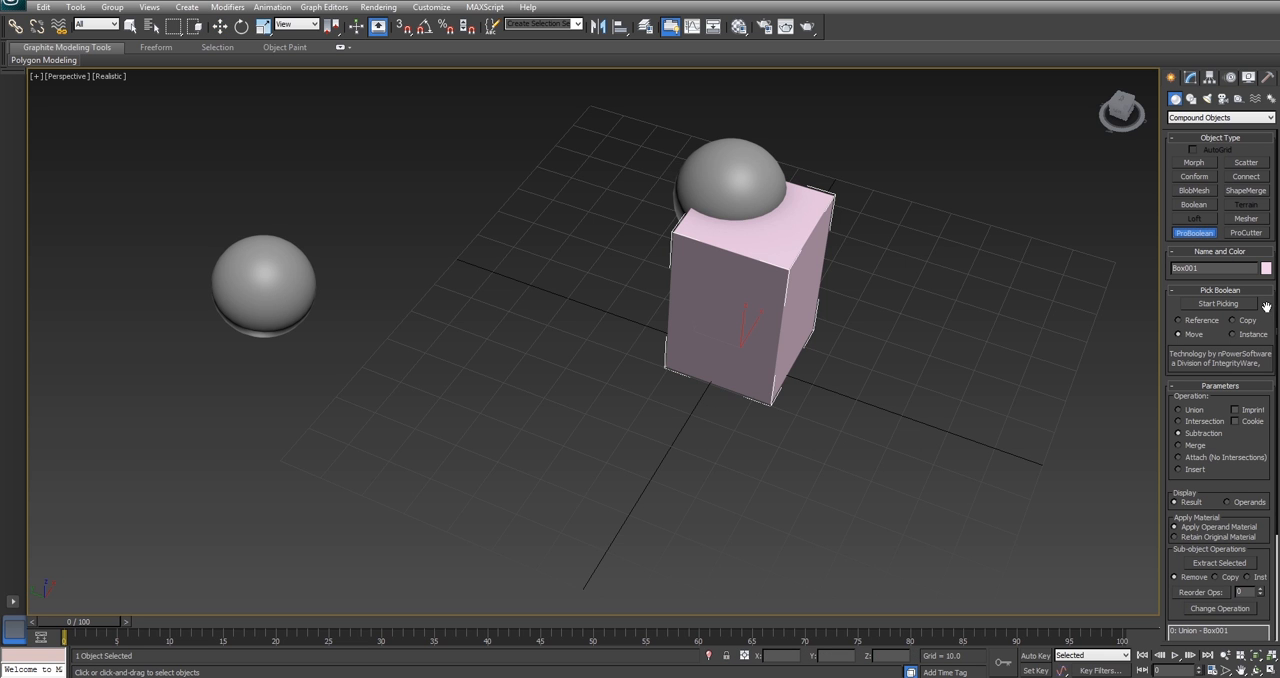
Step: Subtract the overlapping sphere from the box as a Move operand, then deselect the result
scroll(1267, 307, "down", 1)
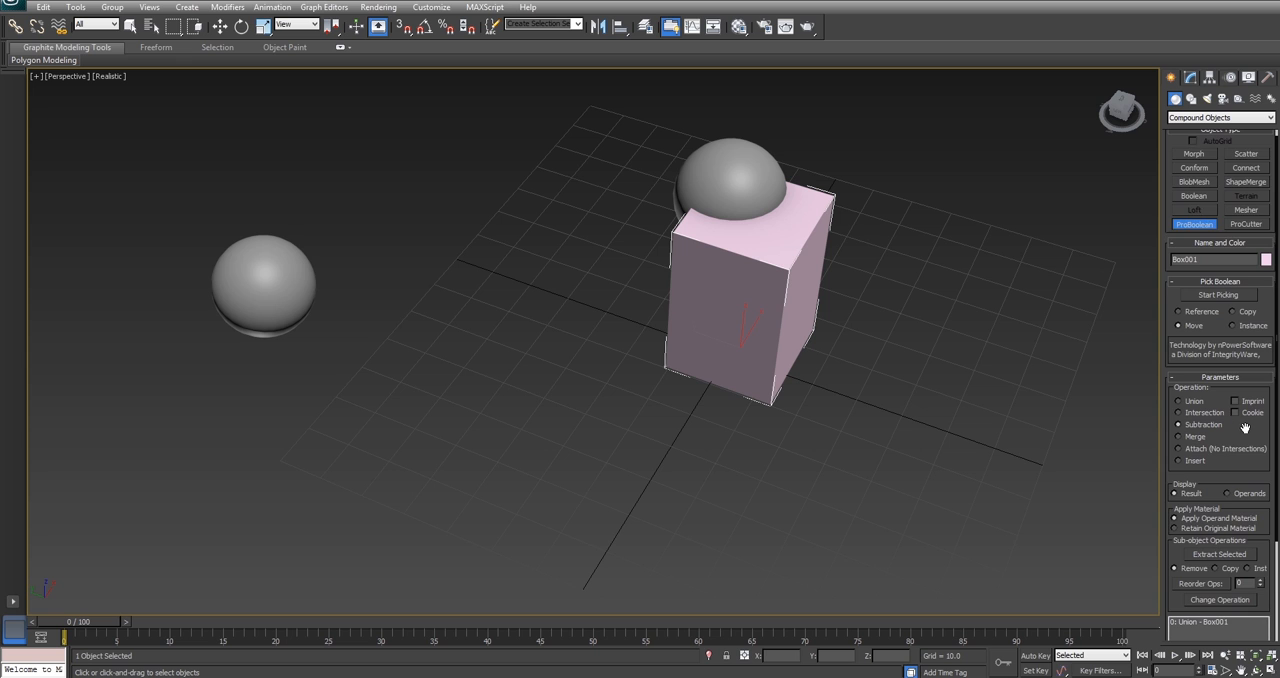
scroll(1246, 400, "down", 3)
scroll(1246, 401, "down", 2)
scroll(1196, 638, "down", 5)
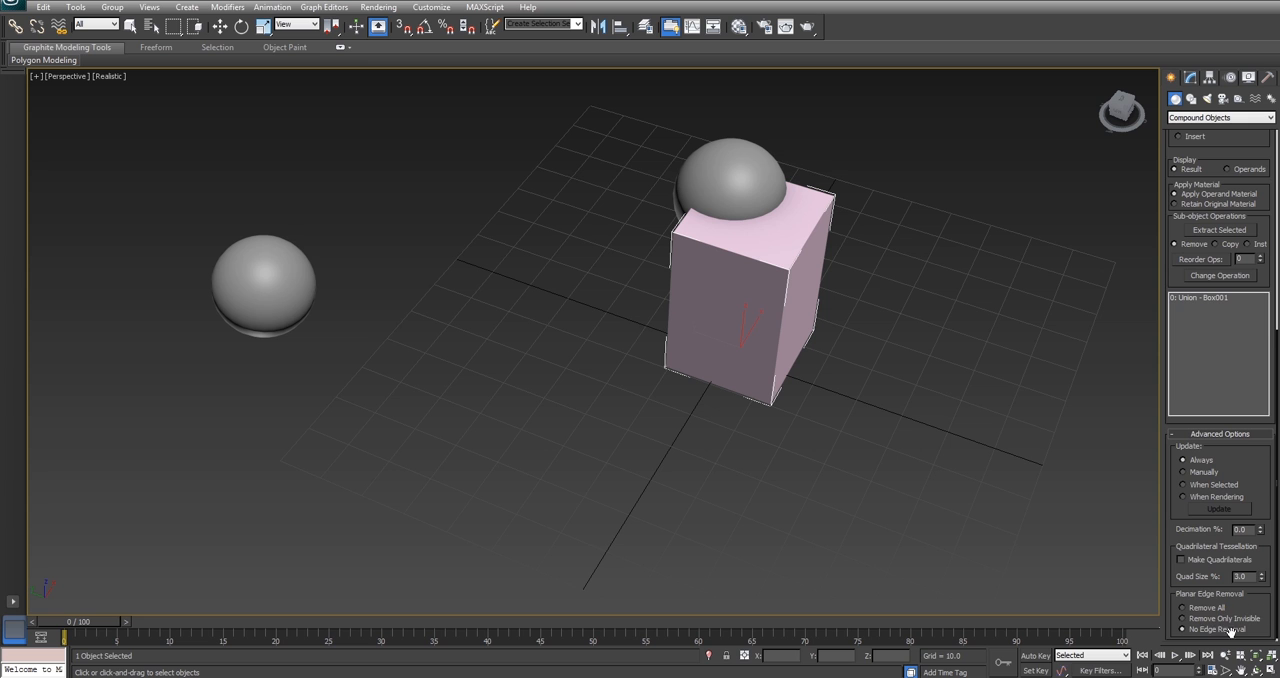
scroll(1265, 483, "up", 6)
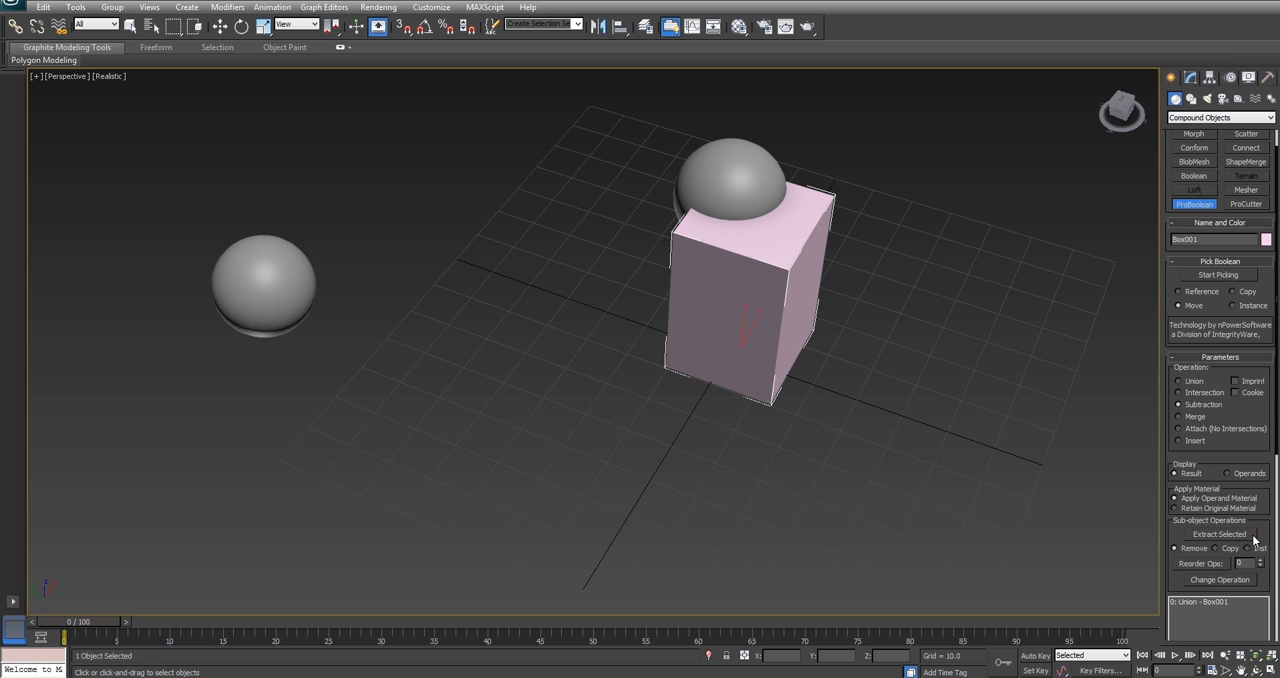
left_click(1207, 278)
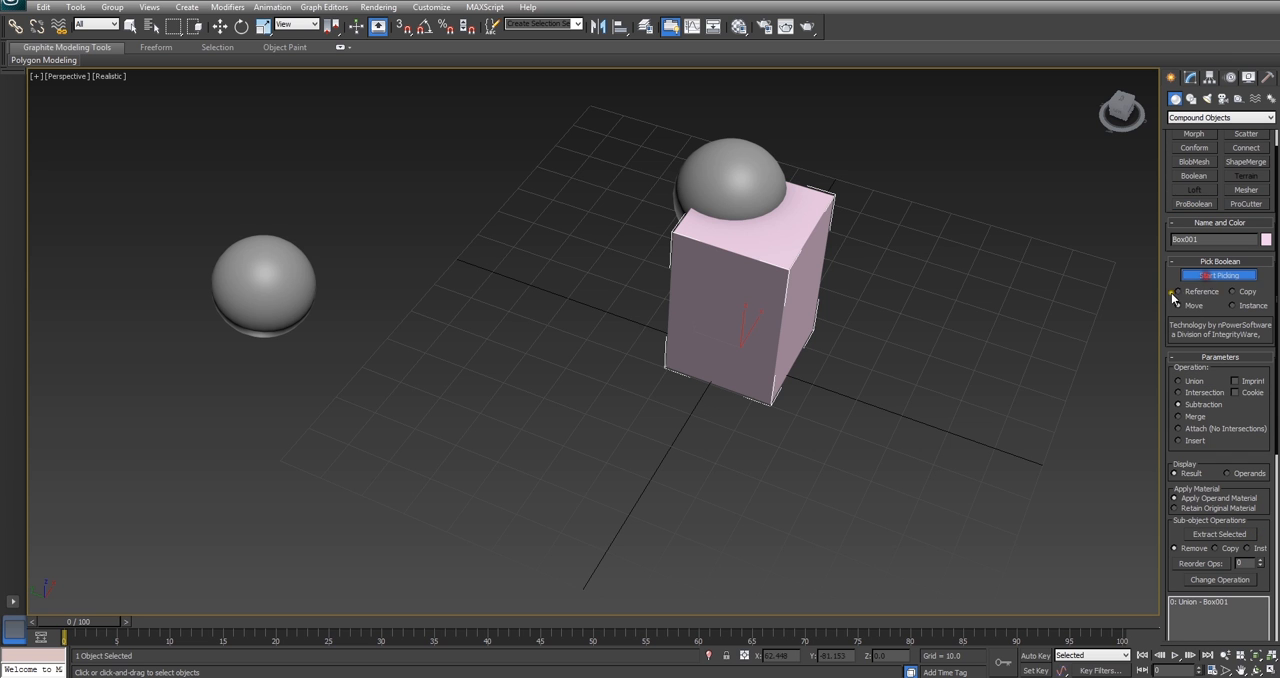
left_click(751, 178)
middle_click_drag(800, 232, 845, 274, "alt")
scroll(926, 320, "down", 3)
left_click(220, 26)
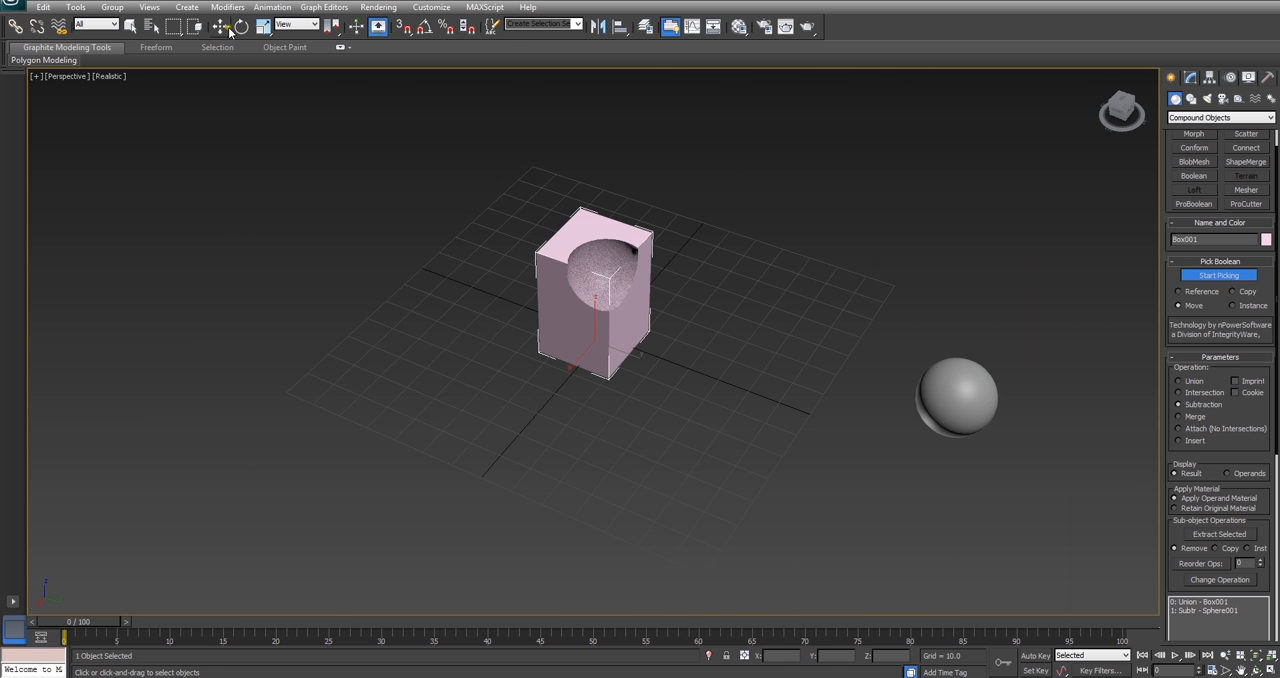
left_click(829, 444)
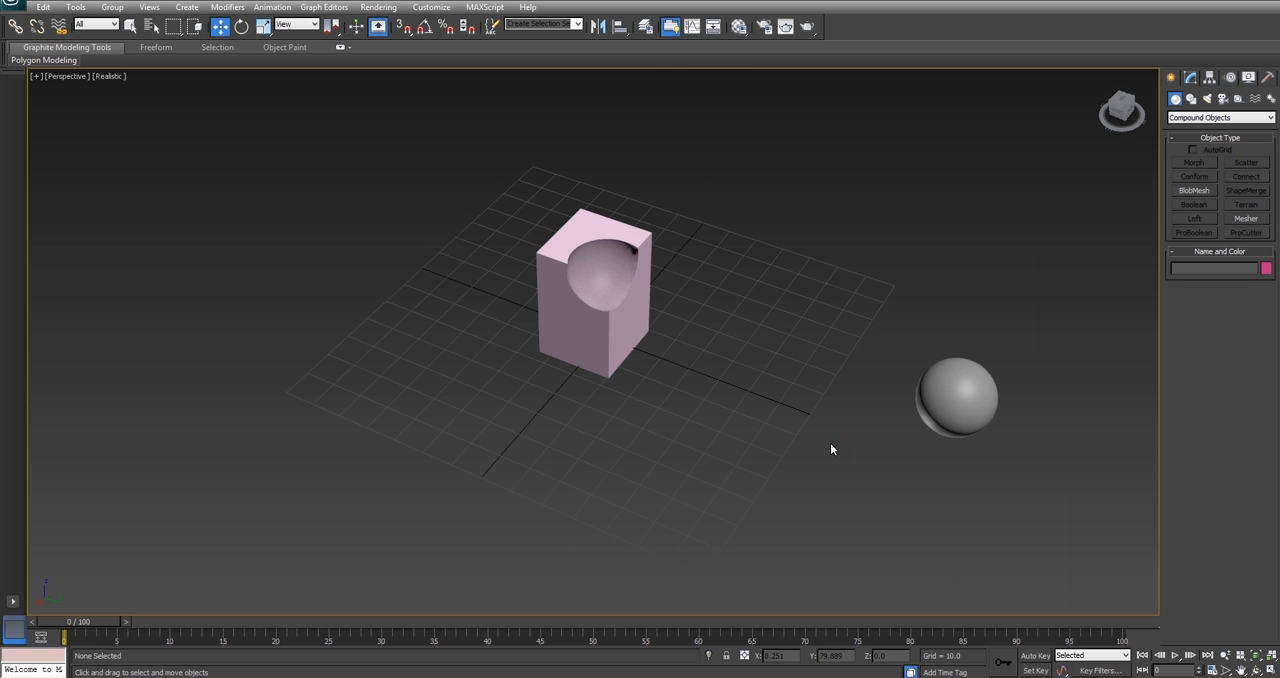
Step: Move the remaining instanced sphere along Y to about 72.4 and add a Ripple modifier to it
left_click(965, 410)
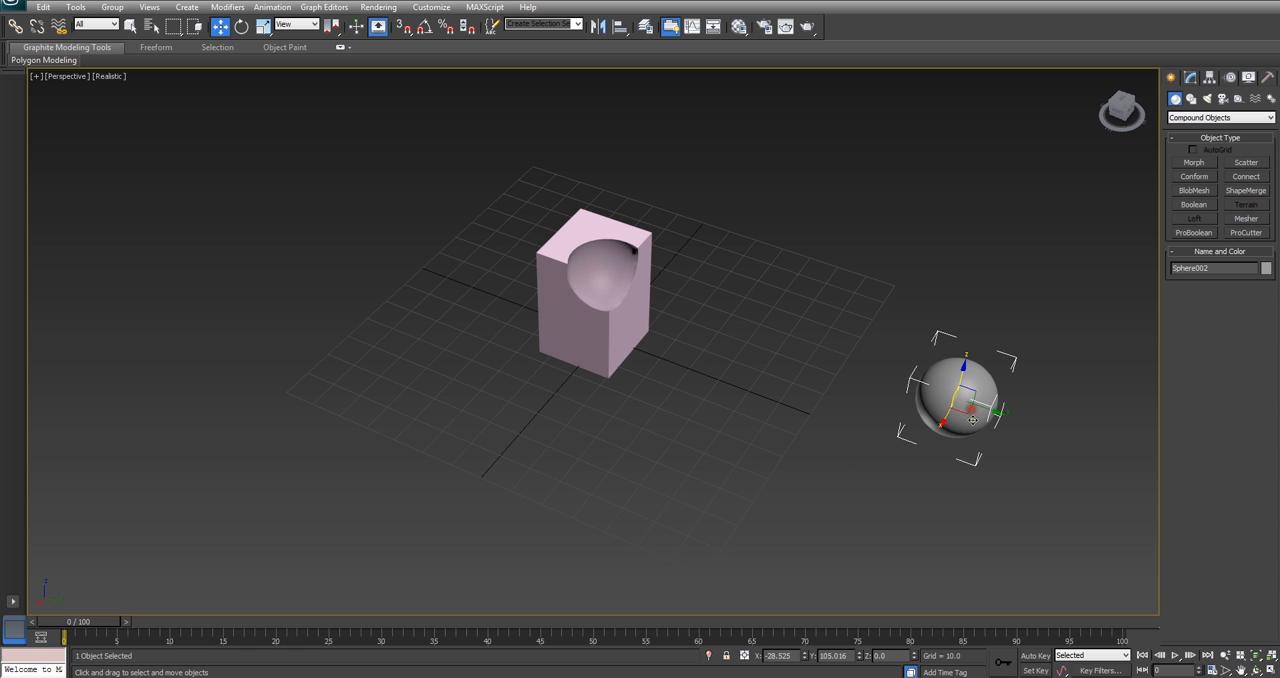
left_click_drag(990, 413, 887, 382)
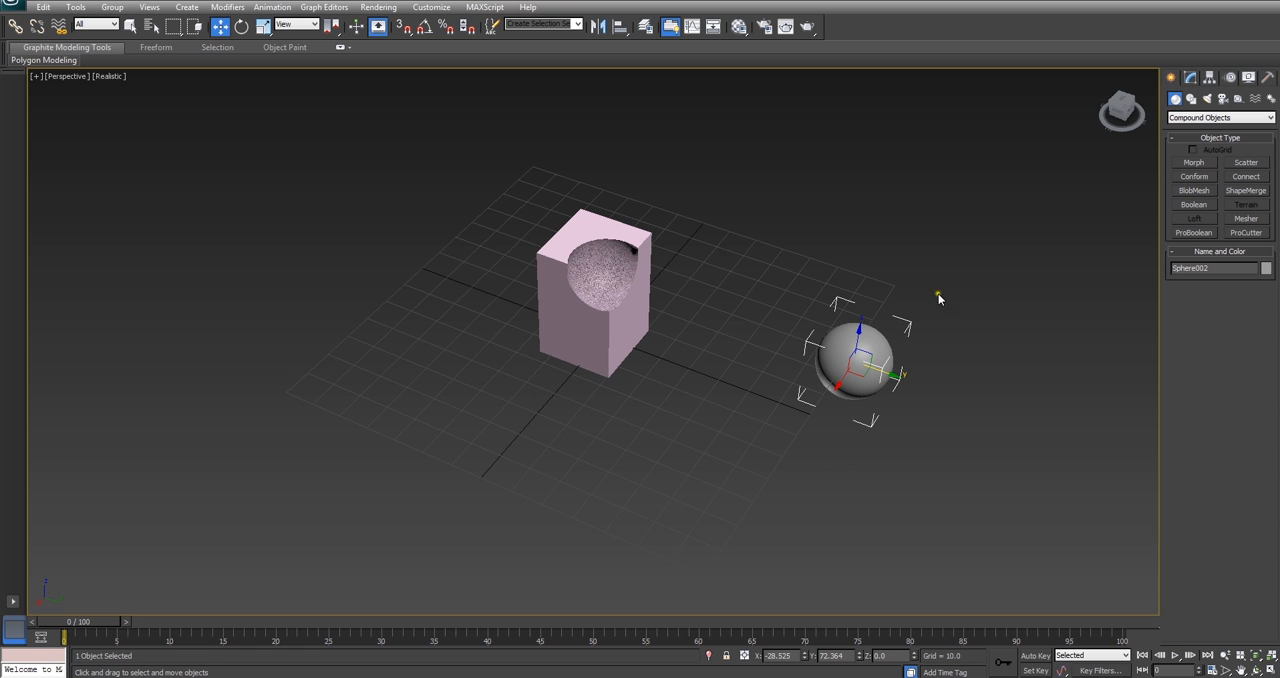
left_click(1190, 77)
left_click(1211, 117)
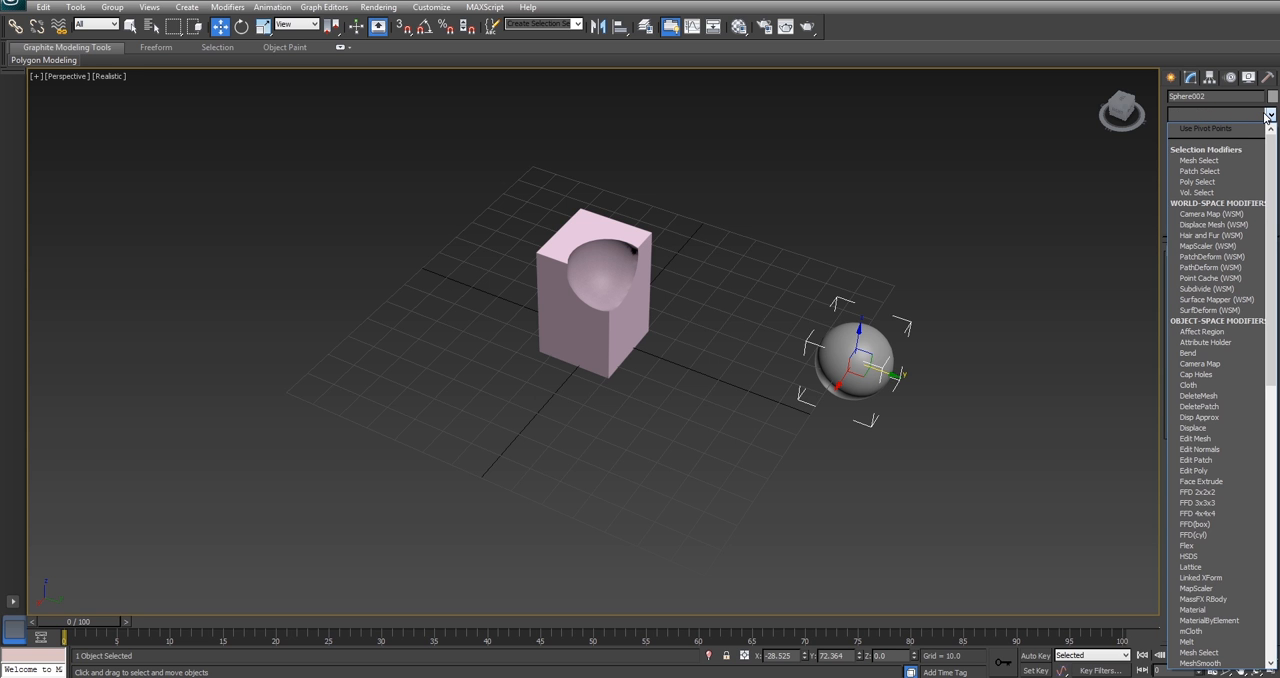
key("r")
key("r")
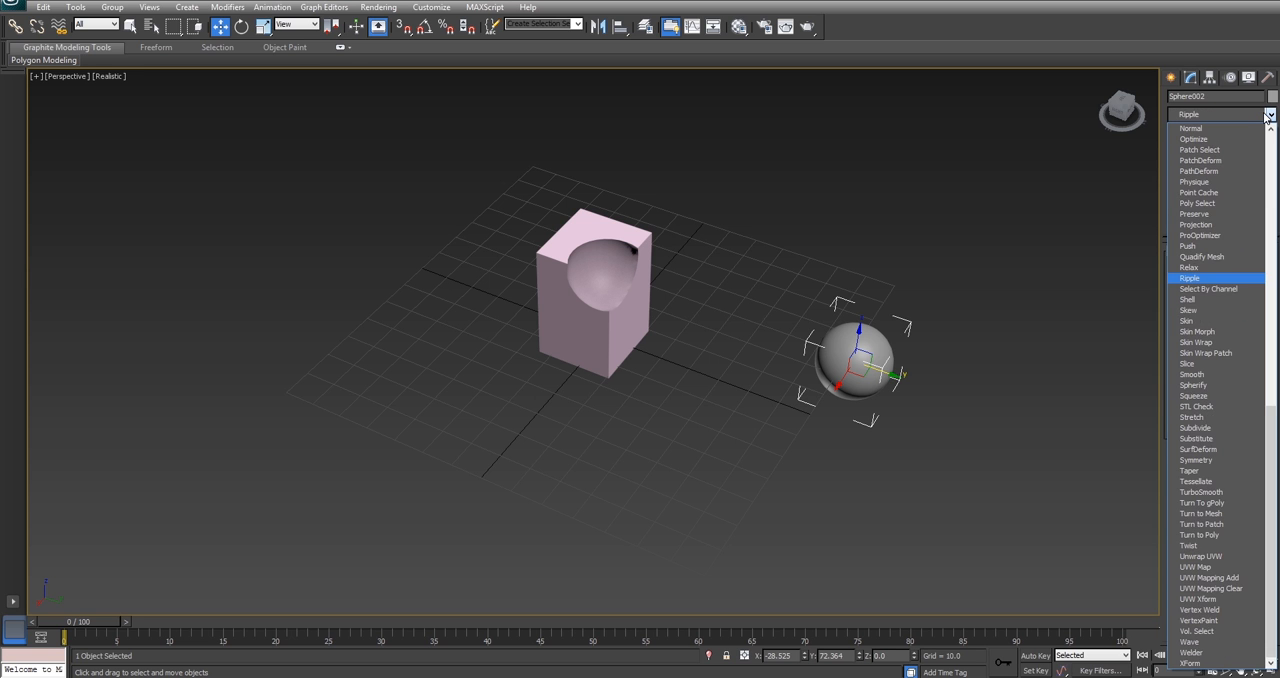
key("Return")
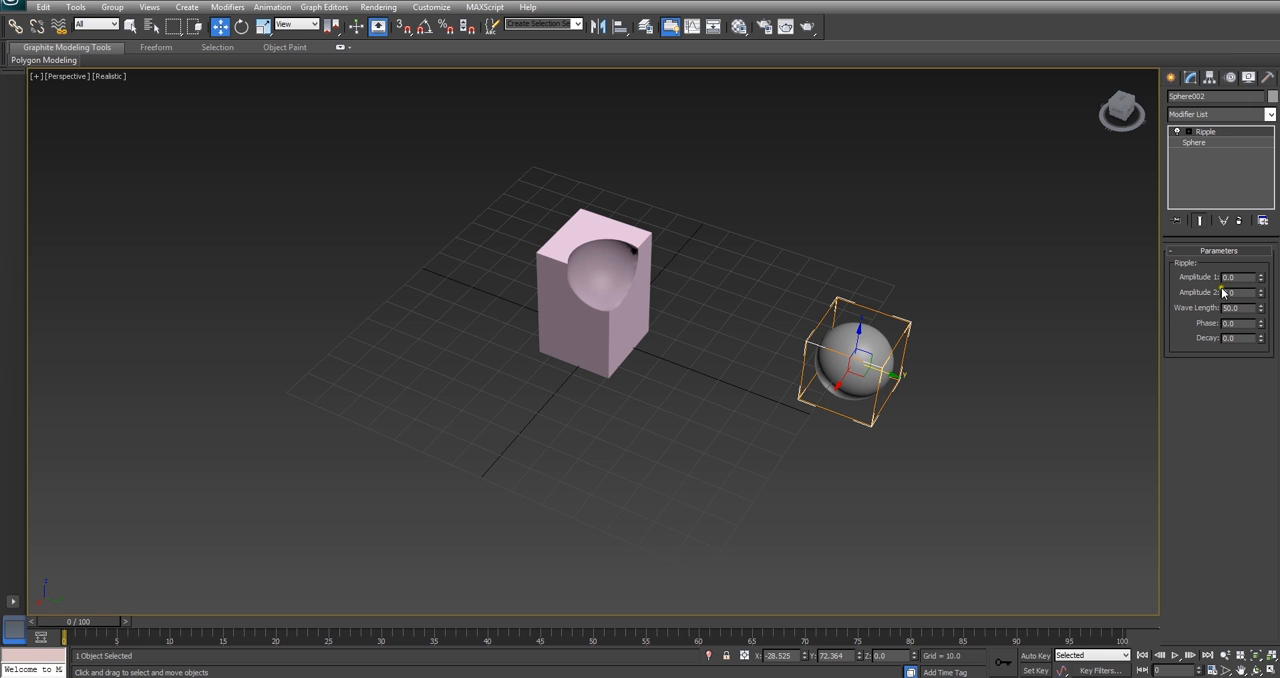
Step: Set the Ripple's Amplitude 1 to about 20.62 and Amplitude 2 to about -16.55
left_click_drag(1260, 280, 1260, 350)
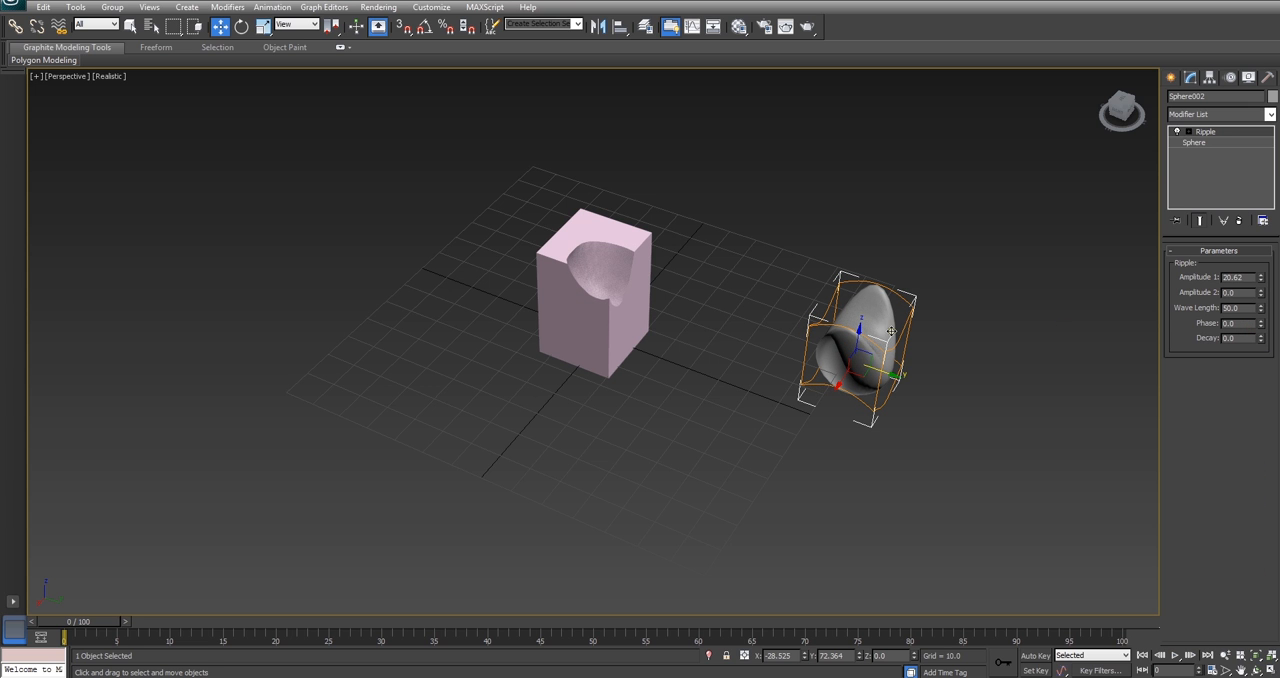
left_click_drag(1261, 300, 1261, 425)
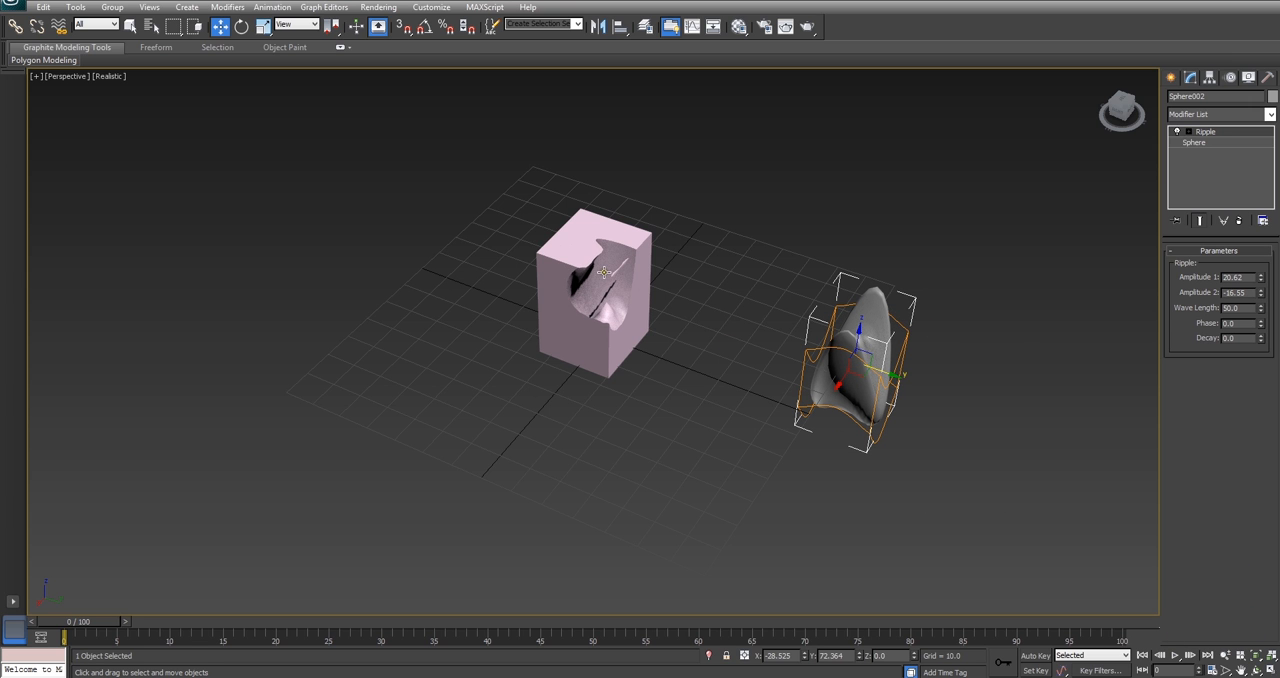
mouse_move(782, 292)
middle_mouse_down("alt")
mouse_move(714, 326)
mouse_move(769, 263)
mouse_move(812, 284)
mouse_move(794, 286)
middle_mouse_up("alt")
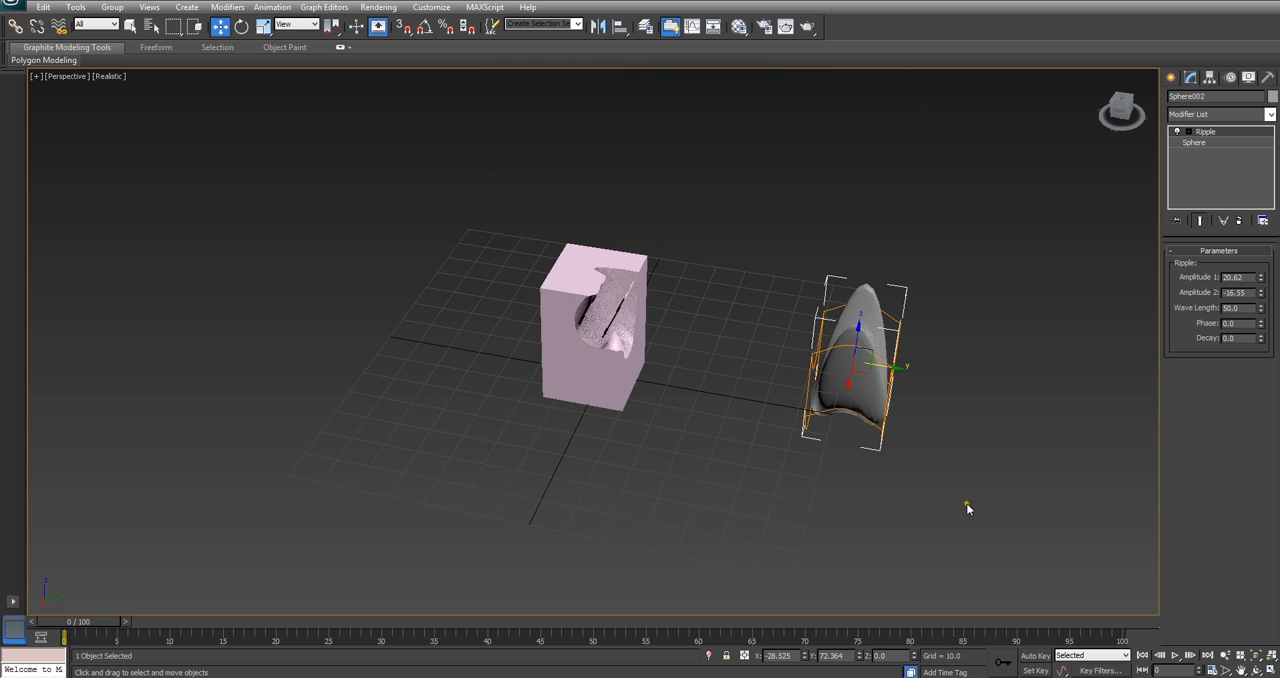
Step: Animate the Ripple phase to reach 10 at frame 100 with Auto Key, then scrub back to frame 62
left_click(1035, 655)
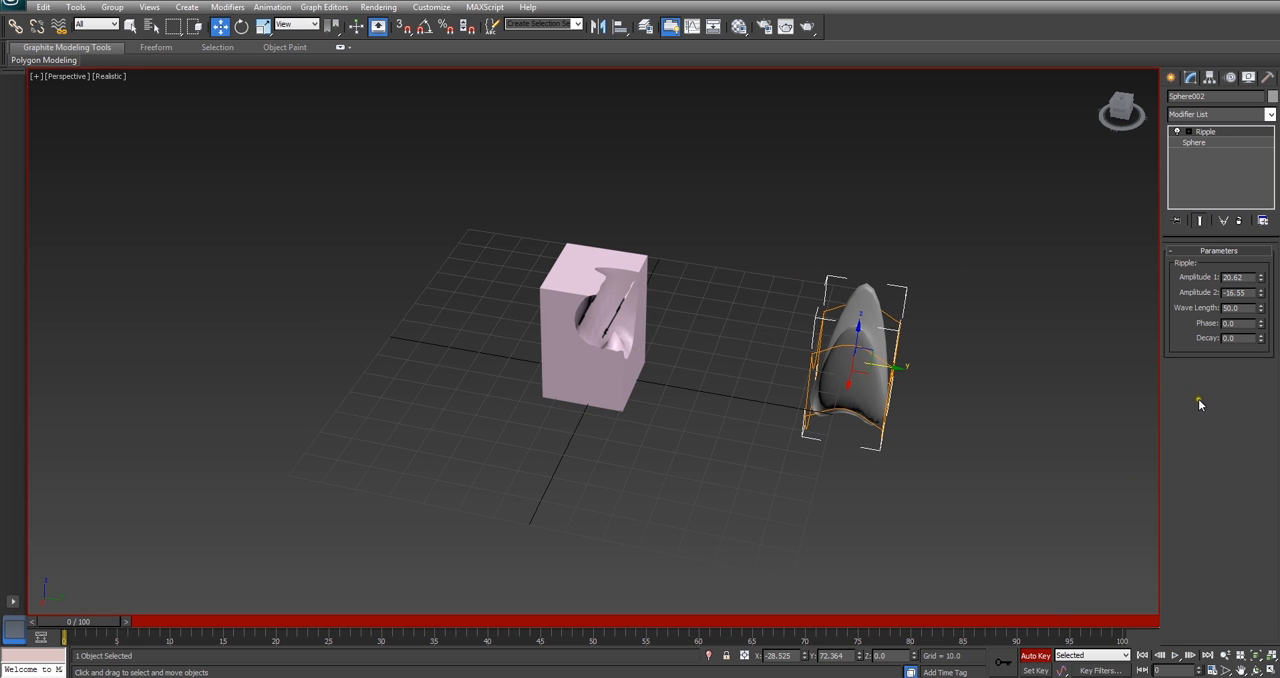
left_click(1262, 326)
left_click(1262, 322)
left_click_drag(111, 626, 1107, 624)
type("100")
key("Return")
left_click(1036, 655)
left_click_drag(1100, 621, 696, 620)
middle_click_drag(728, 590, 733, 510, "alt")
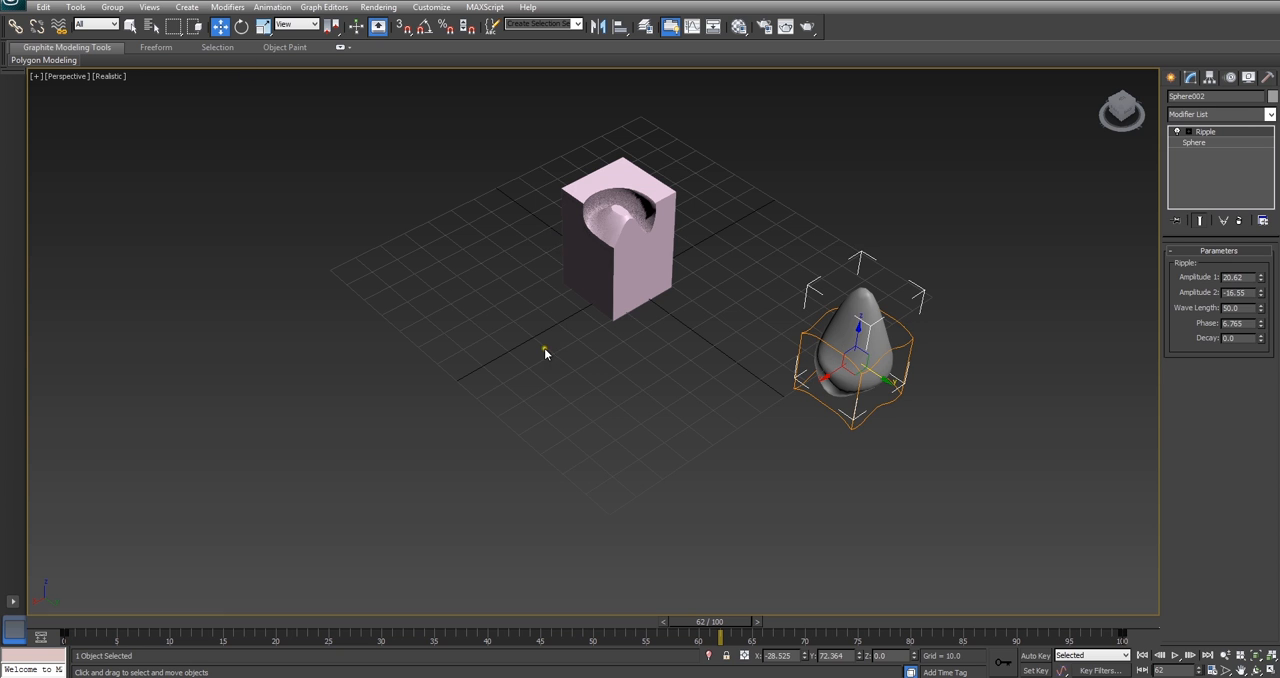
Step: Add an XForm modifier to the rippled sphere and move its gizmo by about -1.4 in Y and -8.2 in Z
left_click_drag(861, 355, 848, 384)
right_click(848, 384)
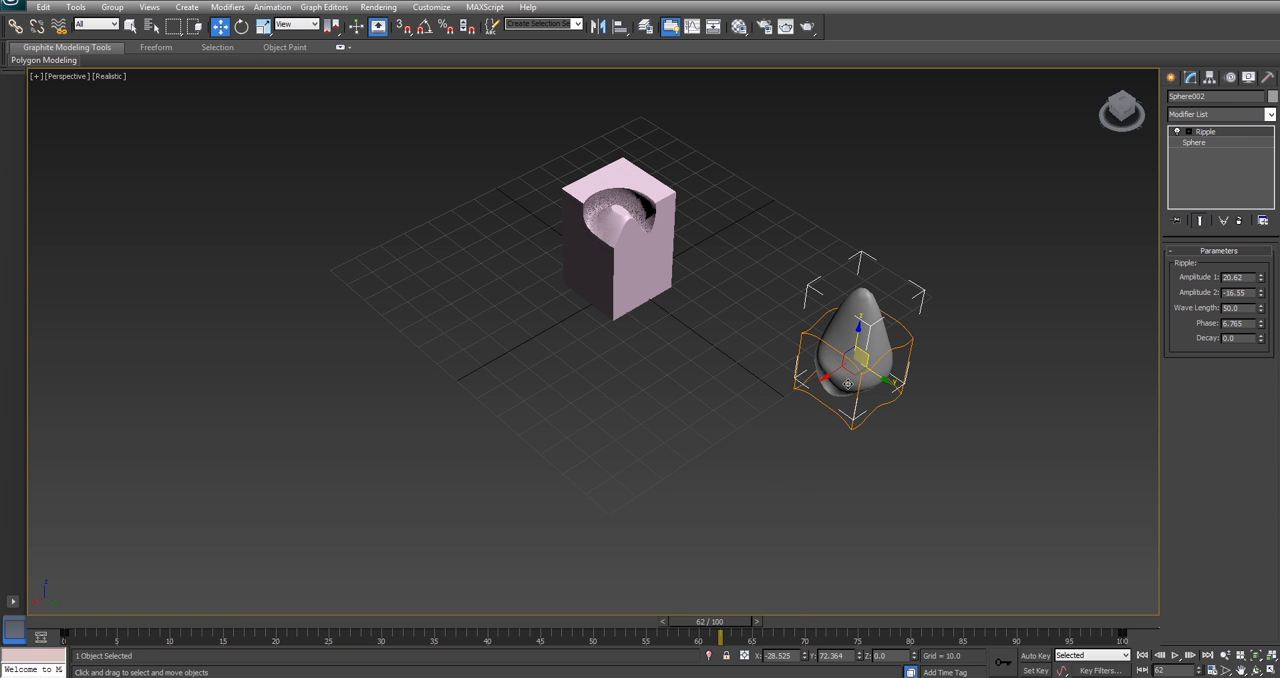
left_click(1249, 114)
key("x")
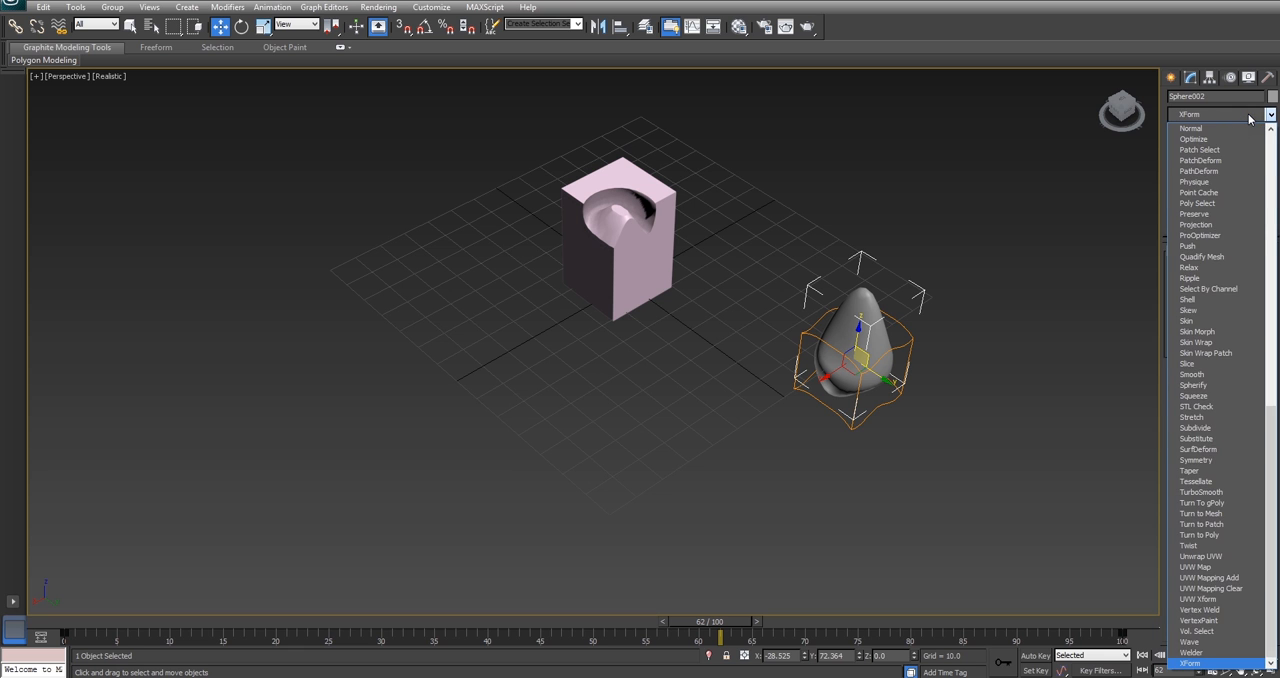
key("Return")
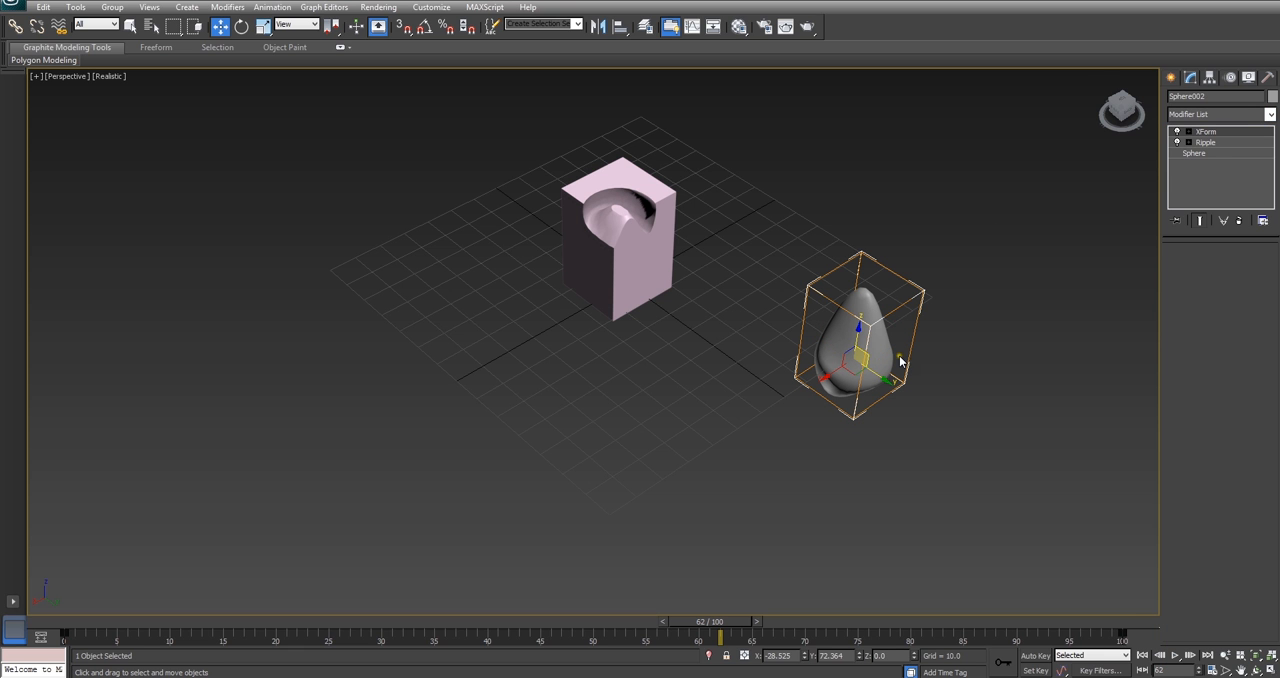
left_click(1188, 131)
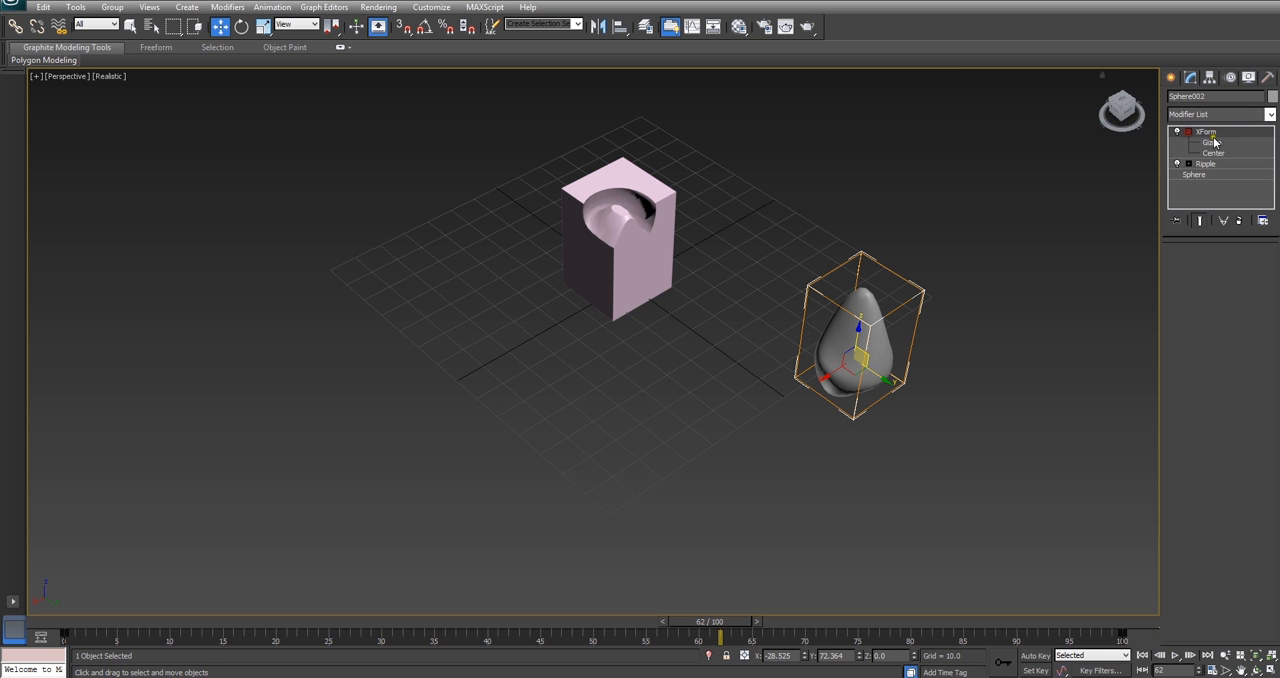
left_click(1214, 143)
mouse_move(874, 369)
left_mouse_down()
mouse_move(869, 341)
mouse_move(858, 398)
mouse_move(850, 390)
mouse_move(864, 376)
mouse_move(887, 388)
mouse_move(868, 386)
left_mouse_up()
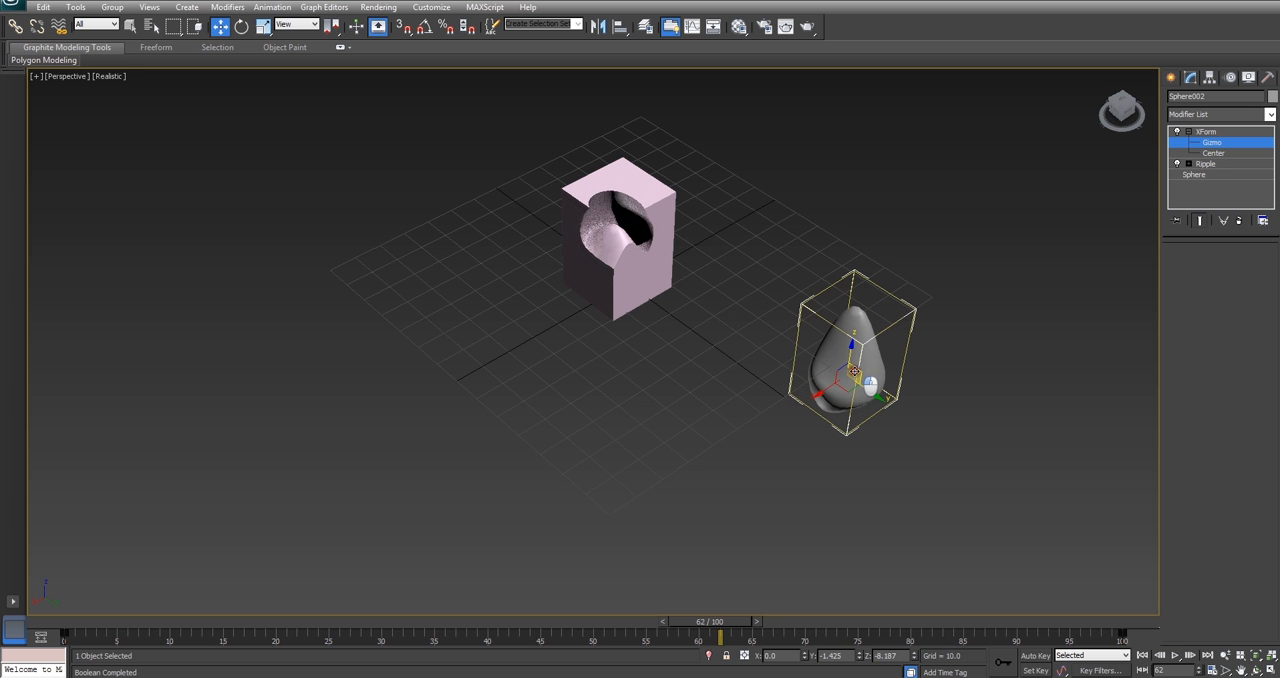
middle_click_drag(796, 390, 823, 399, "alt")
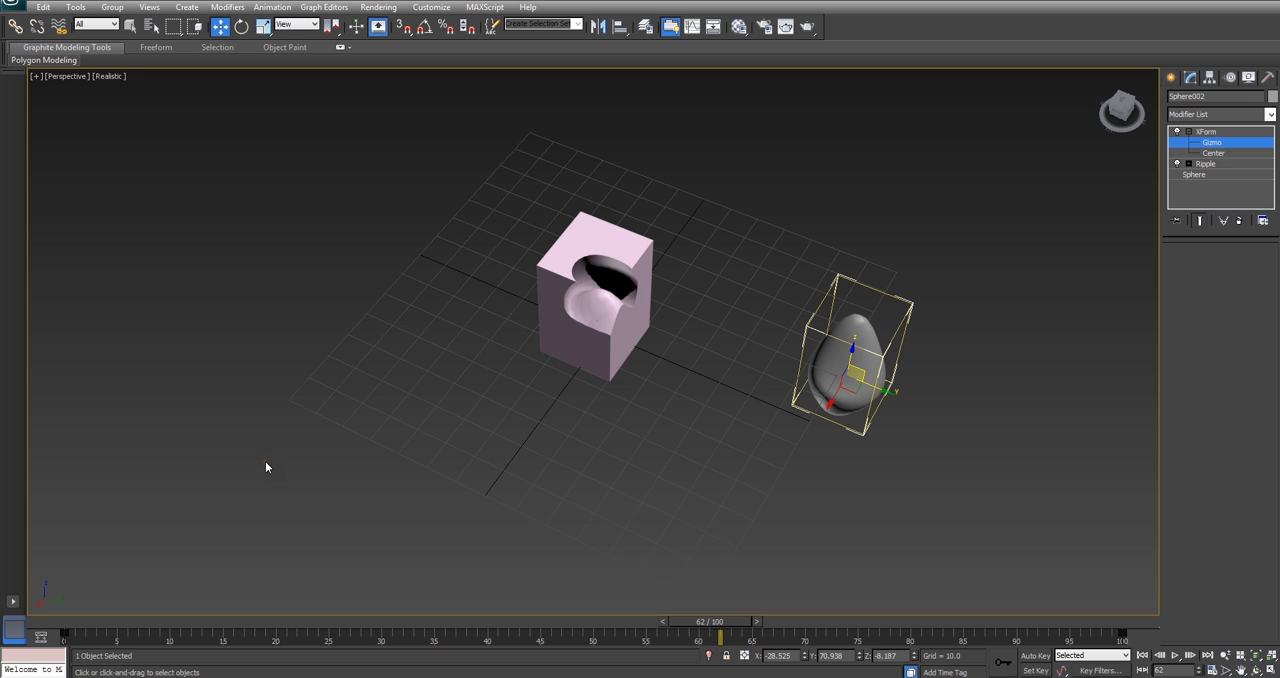
Step: View the Intersection Boolean.max scene and switch to the Water Glass.max scene
mouse_move(186, 676)
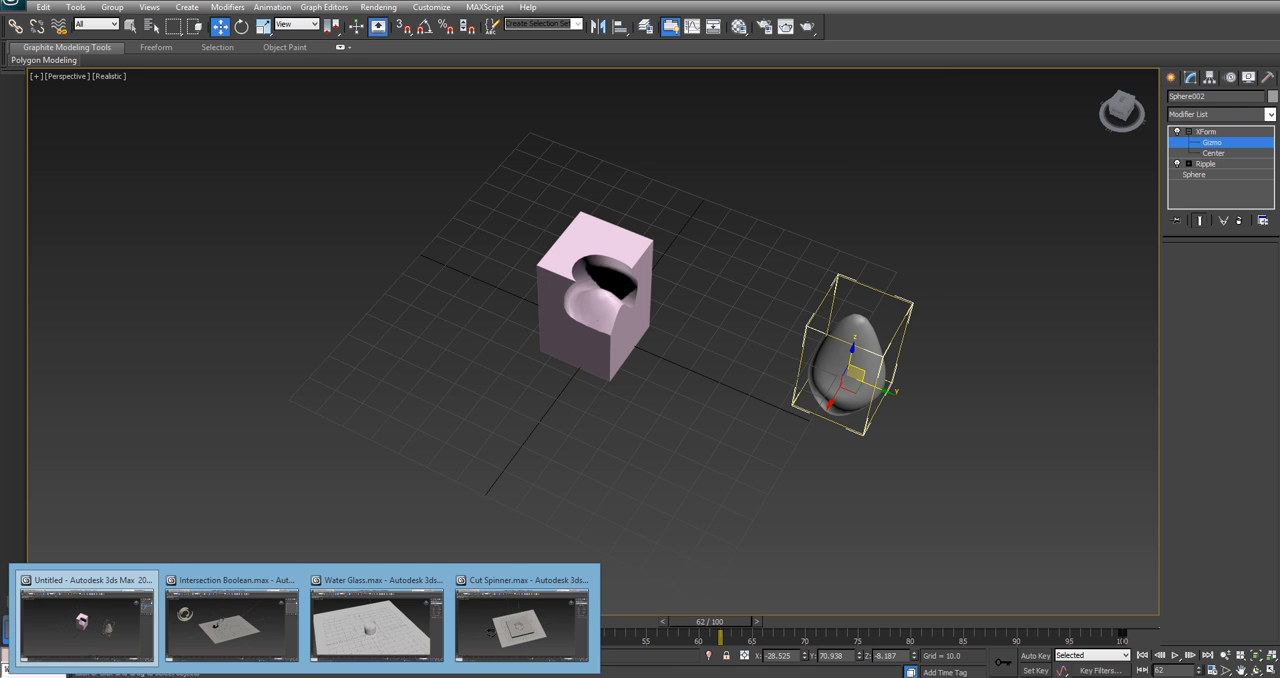
left_click(186, 652)
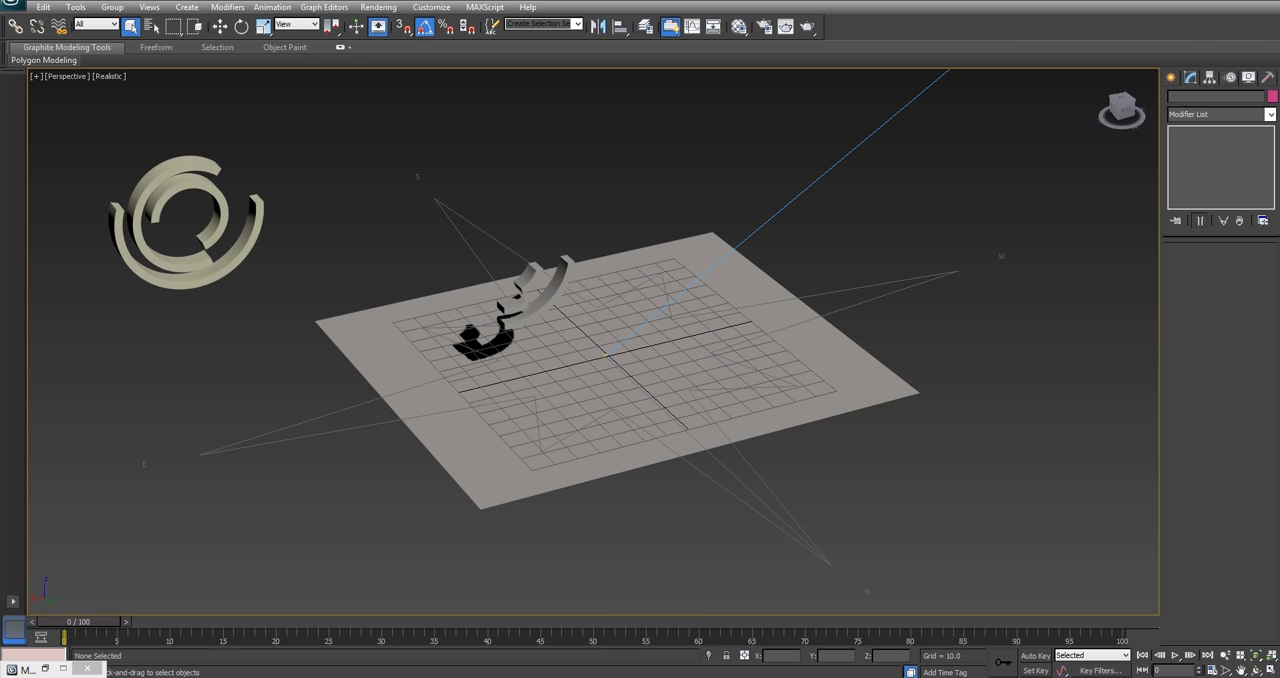
mouse_move(27, 669)
left_click(415, 620)
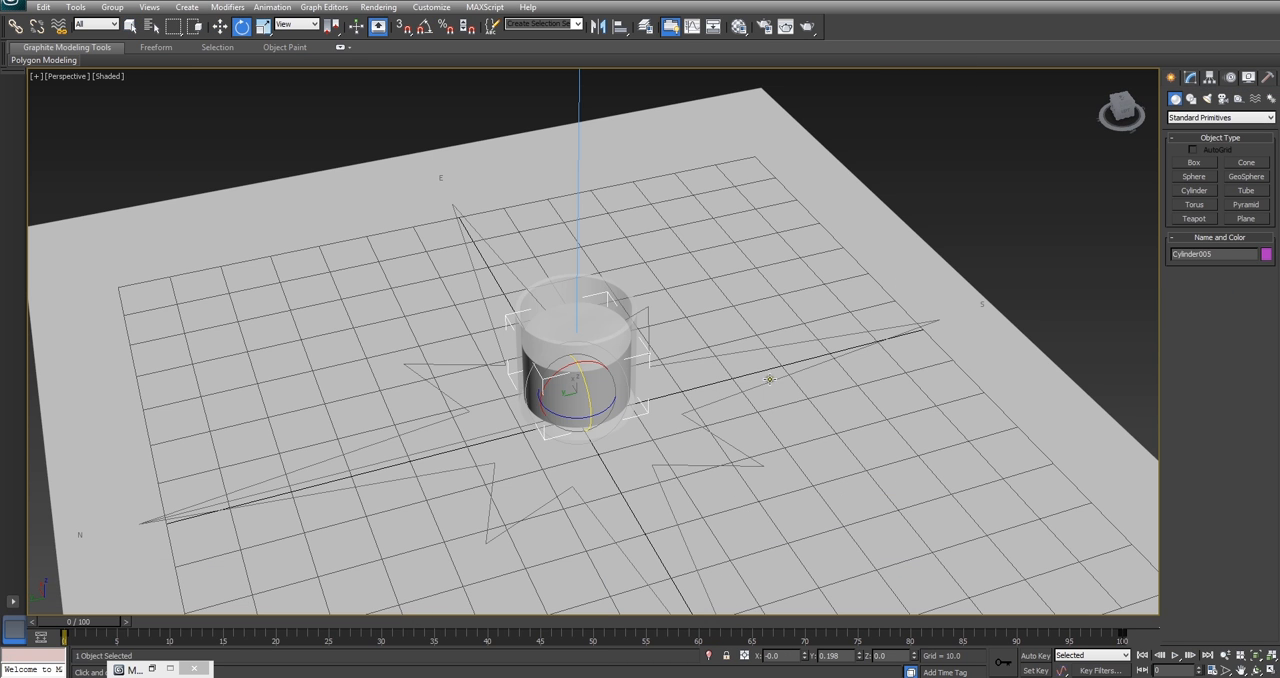
Step: Inspect the water glass up close and scrub through the scene's animation, returning to frame 0
scroll(754, 375, "up", 2)
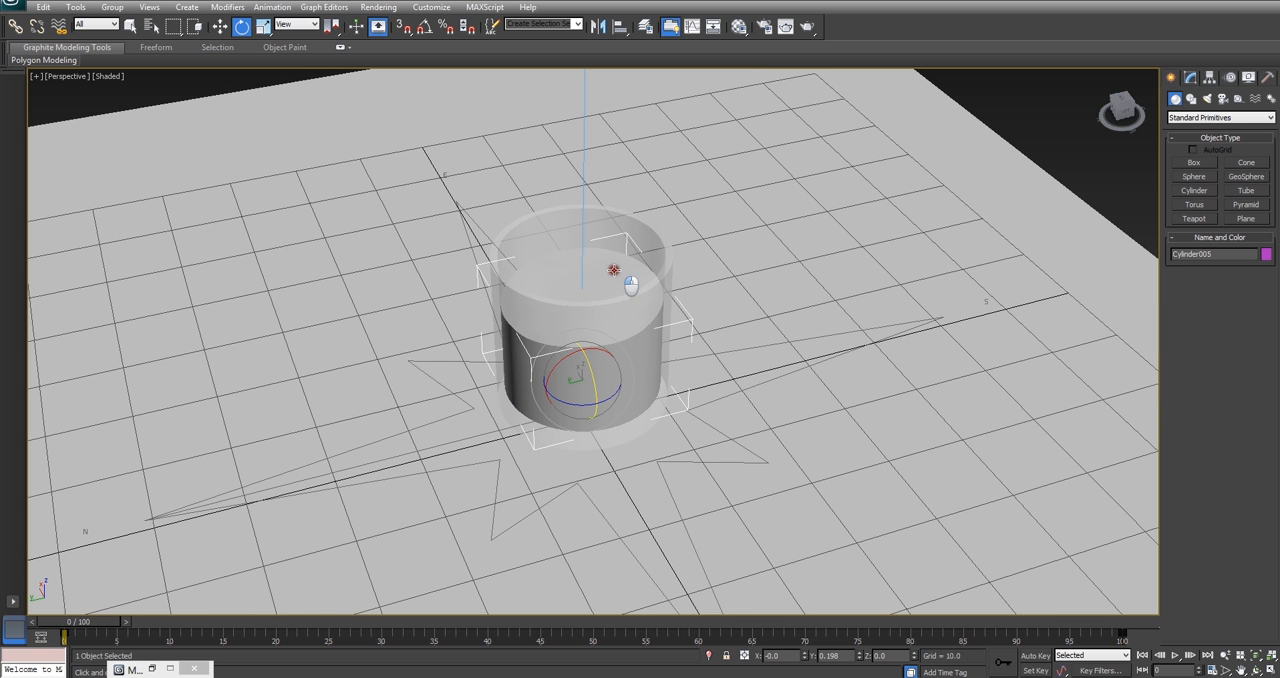
middle_click_drag(646, 298, 743, 315, "alt")
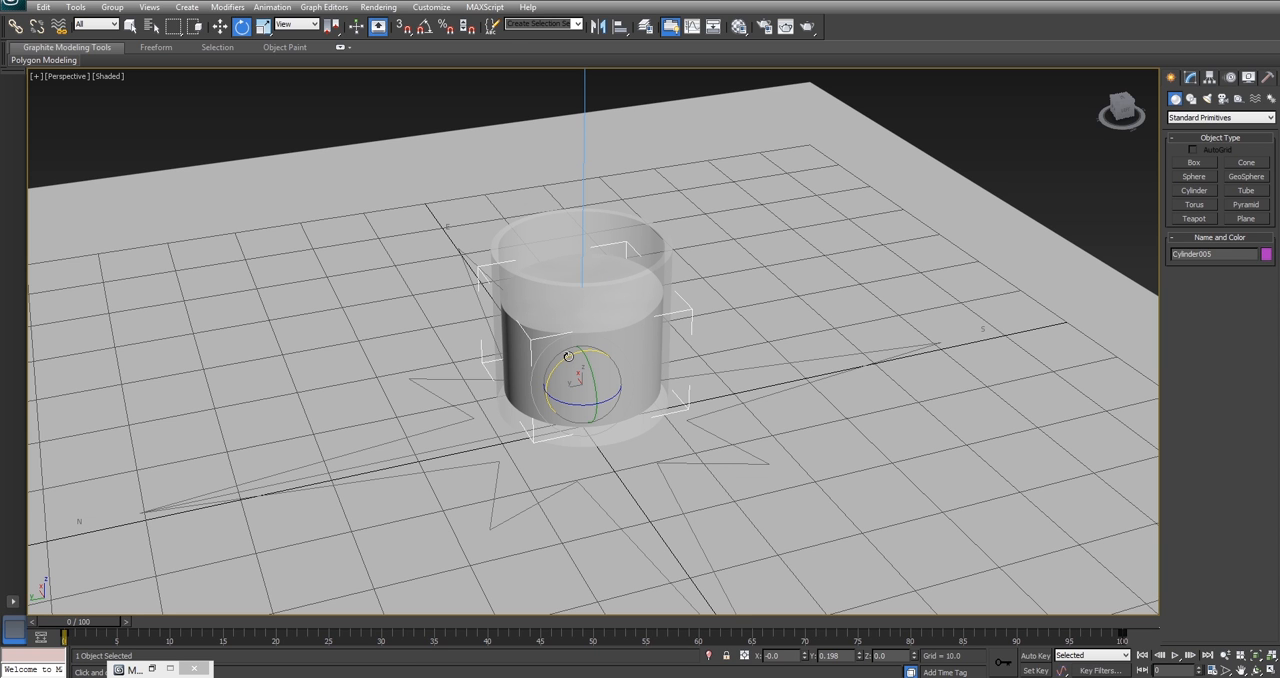
key("q")
left_click_drag(88, 621, 232, 621)
left_click_drag(345, 634, 884, 658)
left_click_drag(700, 645, 3, 634)
Step: Try tilting the water glass about 10.8 degrees around X and further around its other axes, then undo the rotations
mouse_move(571, 379)
left_mouse_down()
mouse_move(590, 355)
mouse_move(524, 383)
mouse_move(575, 363)
left_mouse_up()
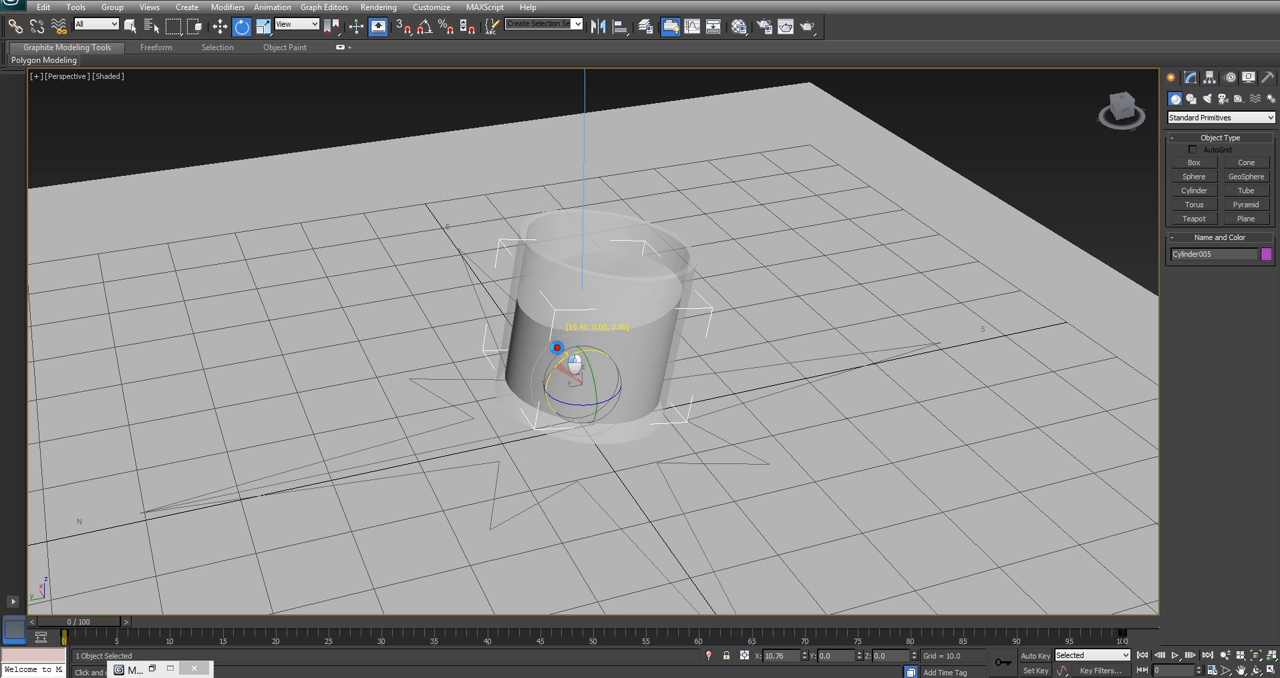
middle_click_drag(557, 347, 561, 326, "alt")
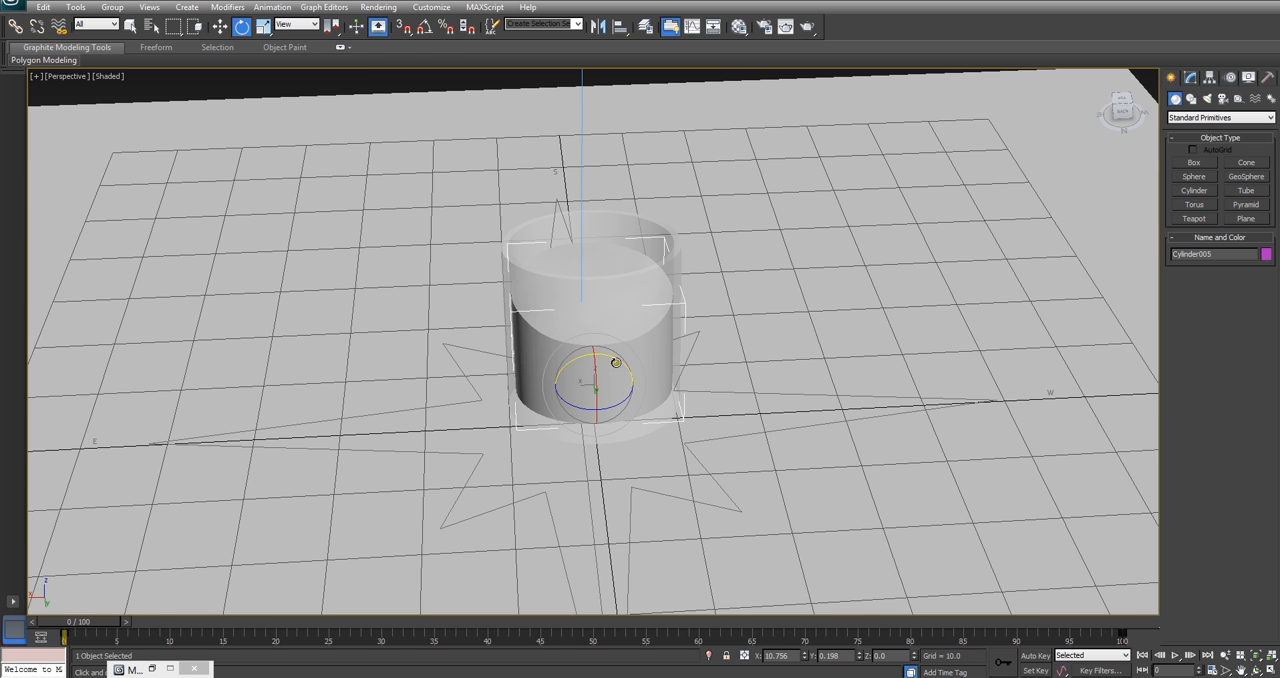
mouse_move(610, 362)
left_mouse_down()
mouse_move(569, 367)
mouse_move(587, 366)
left_mouse_up()
middle_click_drag(590, 364, 565, 336, "alt")
key("ctrl+z")
key("ctrl+z")
left_click_drag(535, 375, 573, 370)
key("ctrl+z")
Step: Try tilting the water glass to about -29.6 degrees around X, viewed from the opposite side, and undo the rotation
middle_click_drag(602, 354, 658, 348, "alt")
left_click_drag(590, 385, 549, 374)
middle_click_drag(585, 345, 661, 331, "alt")
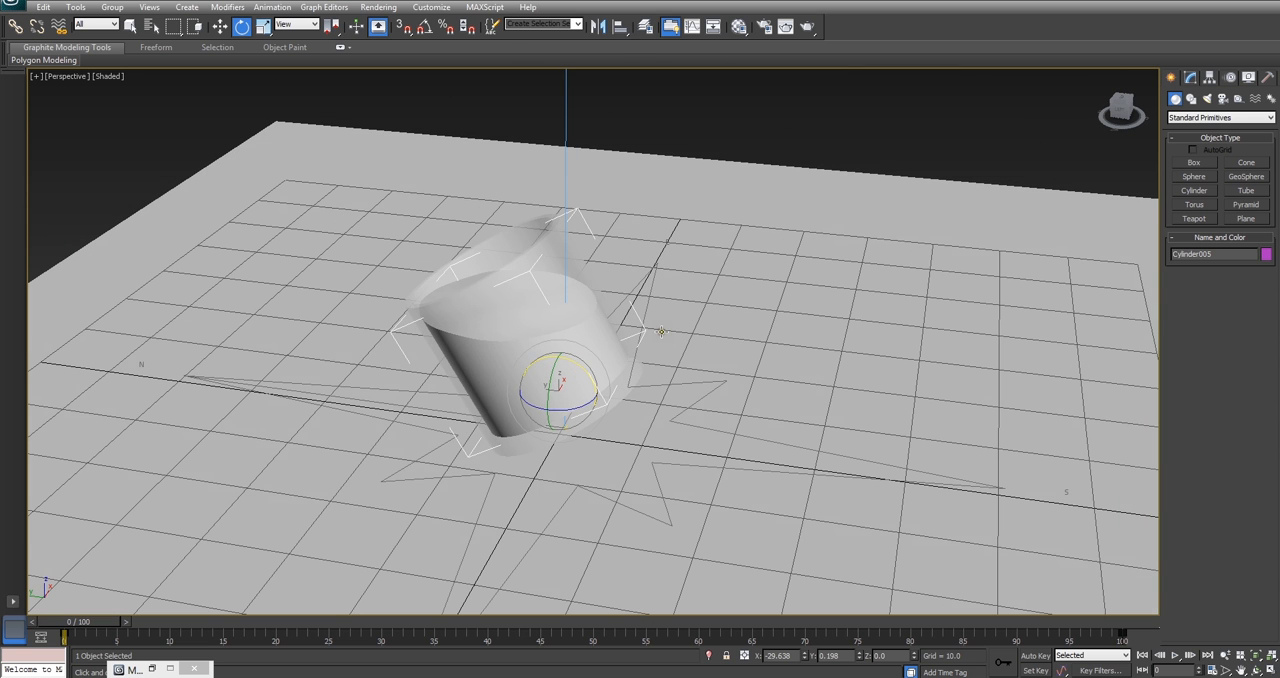
key("ctrl+z")
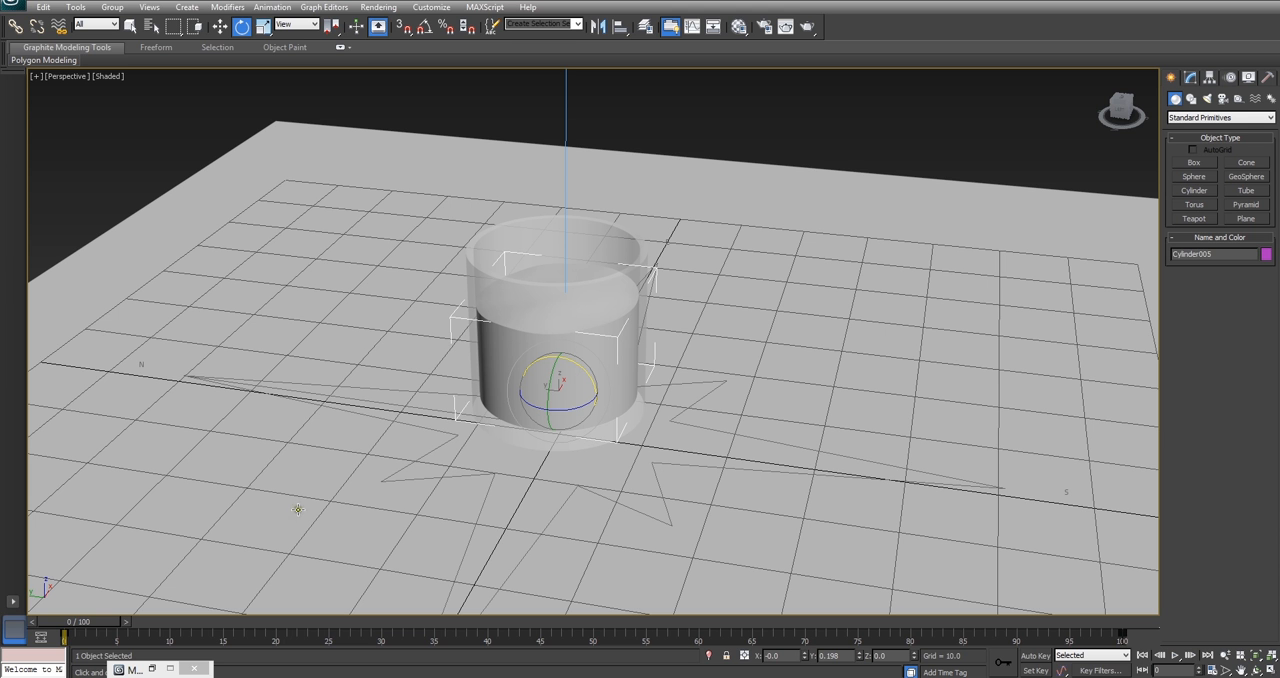
Step: Switch to the Intersection Boolean.max scene and scrub through its ring animation, ending at frame 21
mouse_move(130, 669)
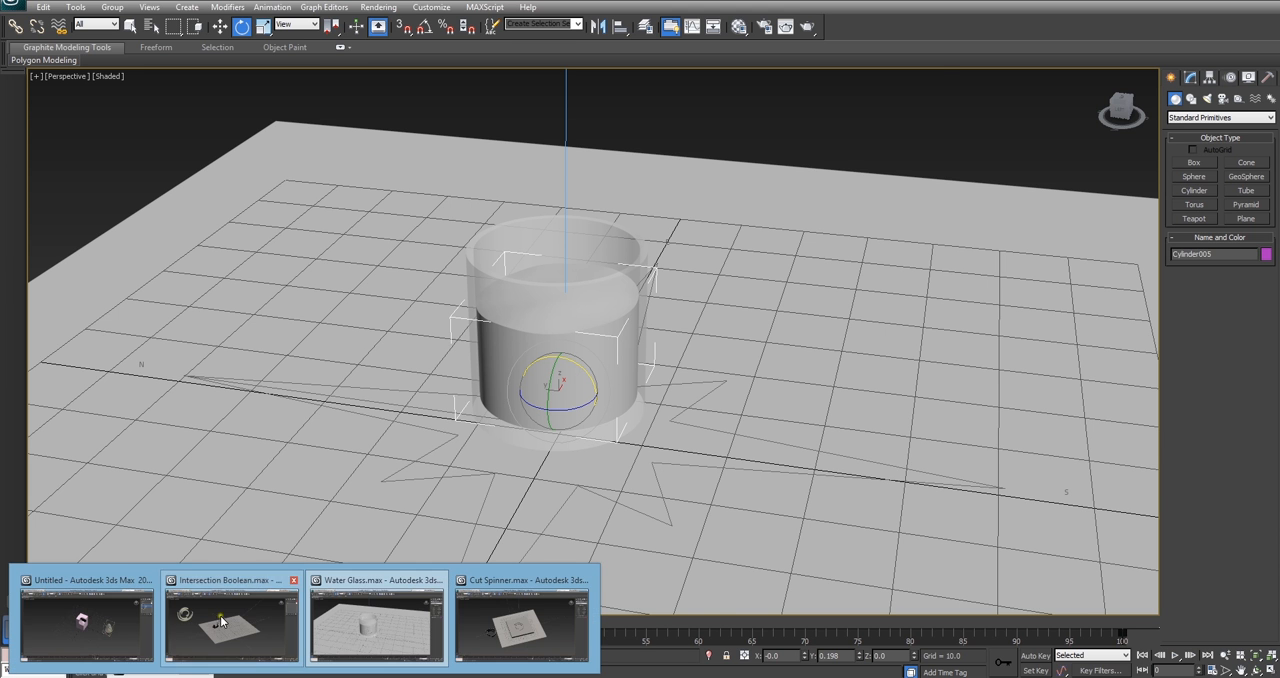
left_click(527, 618)
scroll(477, 375, "up", 5)
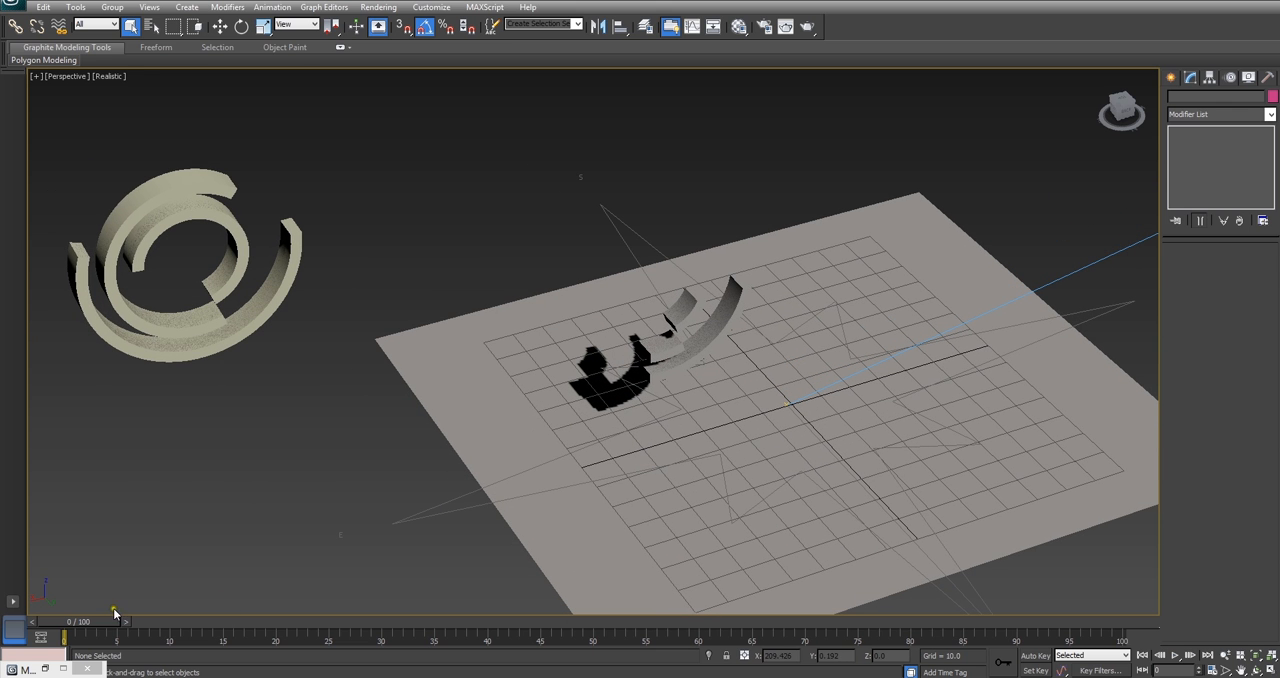
left_click_drag(119, 624, 1154, 645)
left_click_drag(1075, 626, 290, 624)
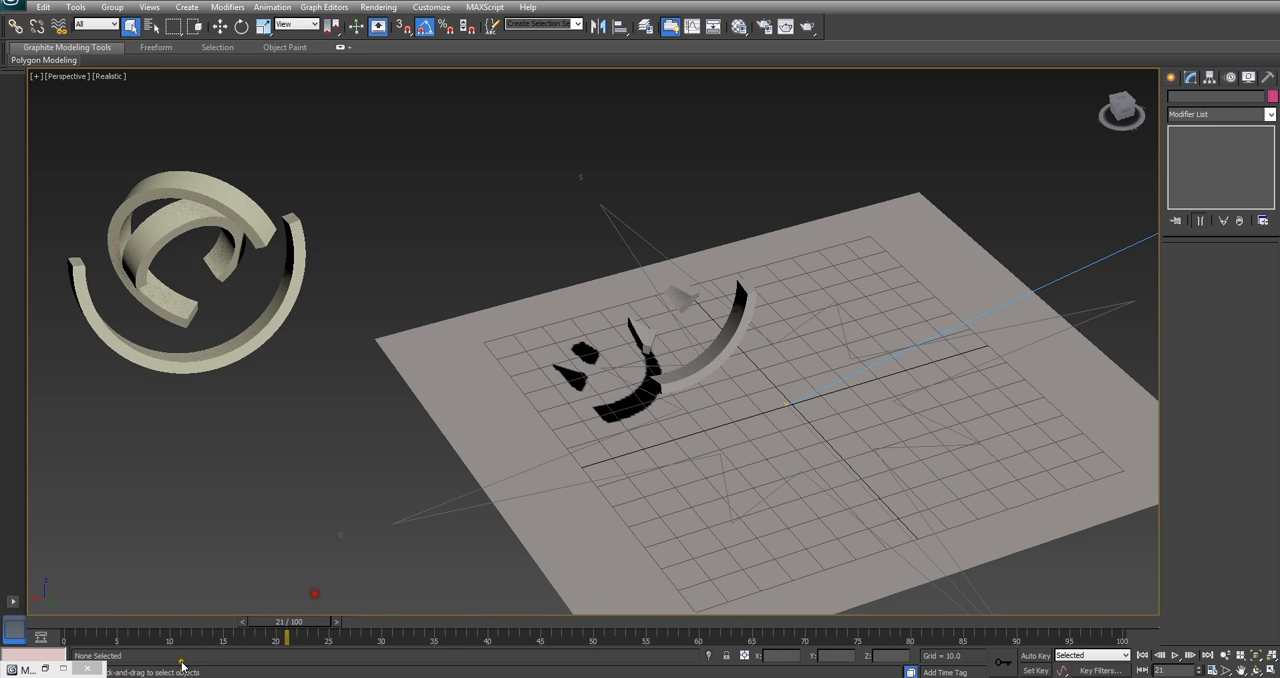
Step: Switch to the Cut Spinner.max scene and scrub its rotating ring cutouts to frame 27
mouse_move(25, 669)
left_click(521, 620)
middle_click_drag(466, 526, 533, 468, "alt")
scroll(533, 468, "up", 3)
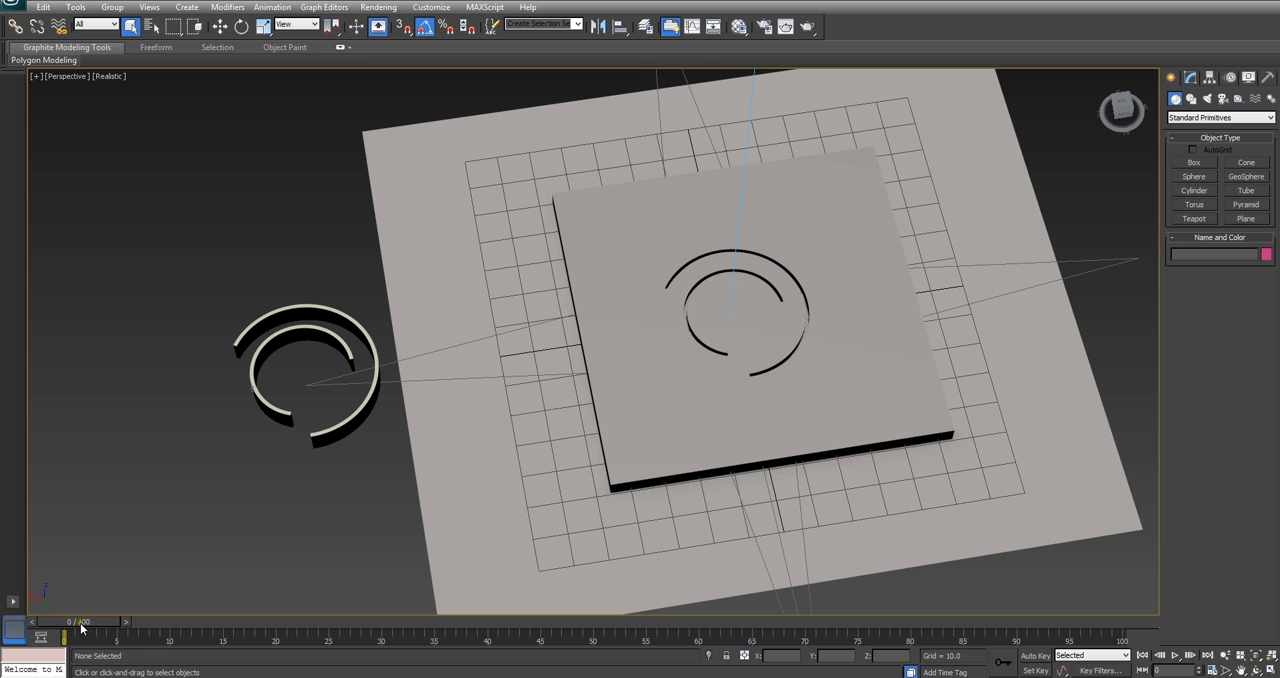
left_click_drag(100, 636, 358, 632)
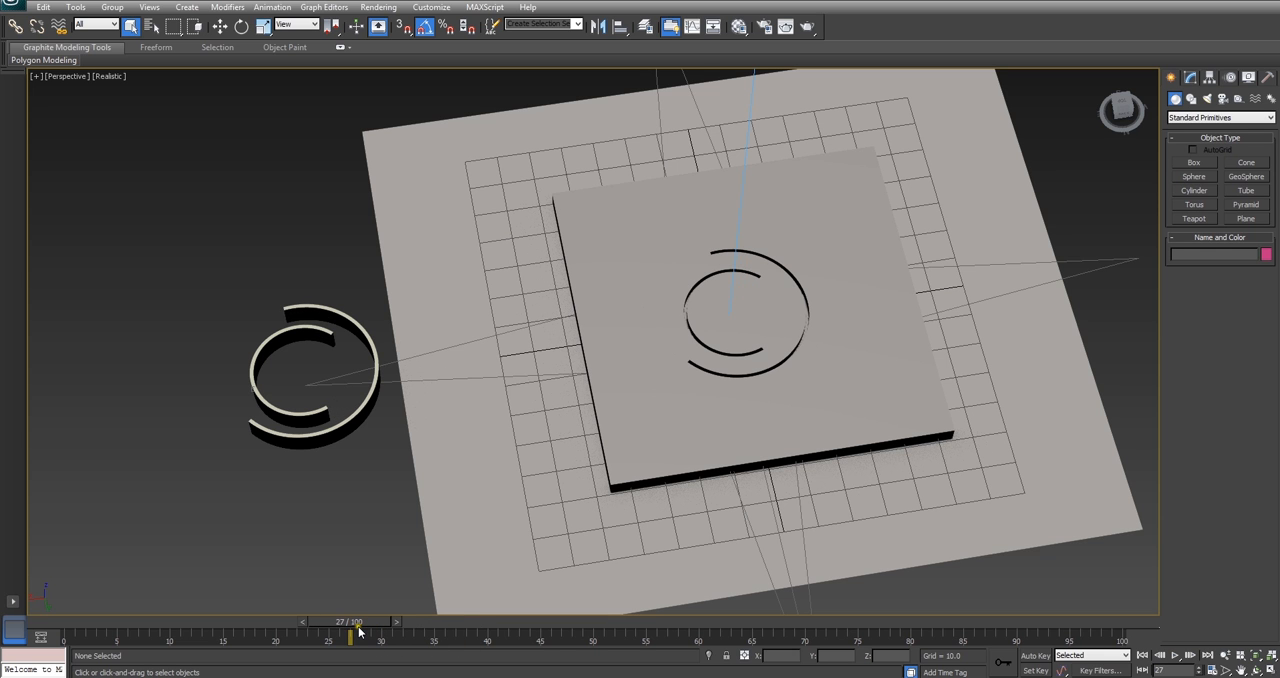